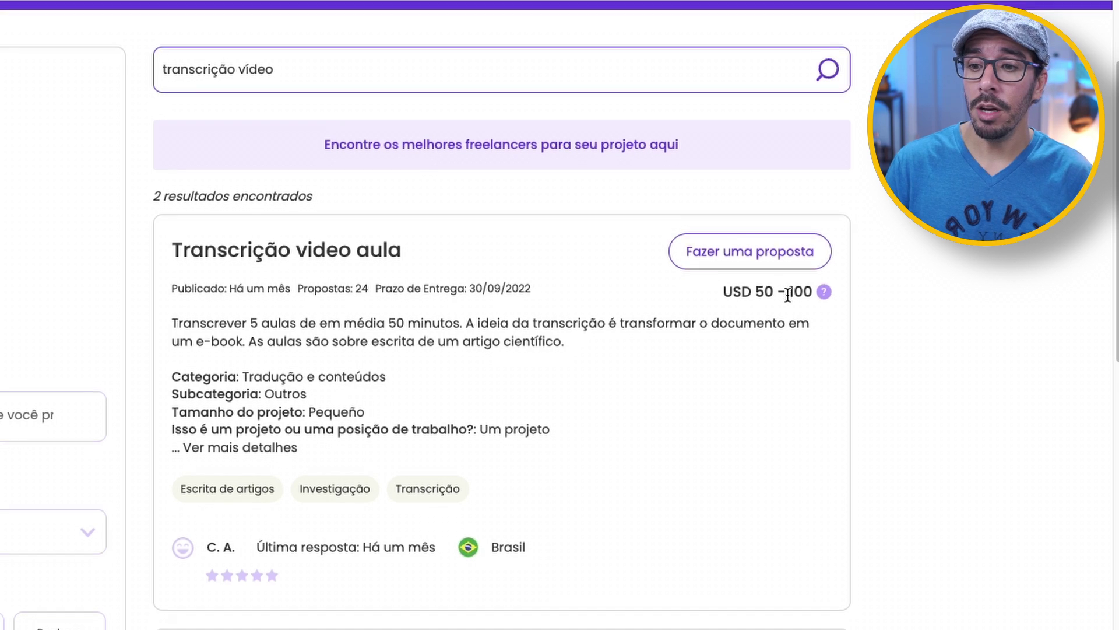
# Look through the freelance project listings found for "transcrição vídeo".
pyautogui.scroll(-10, 788, 295)
pyautogui.scroll(3, 788, 295)
pyautogui.scroll(2, 787, 295)
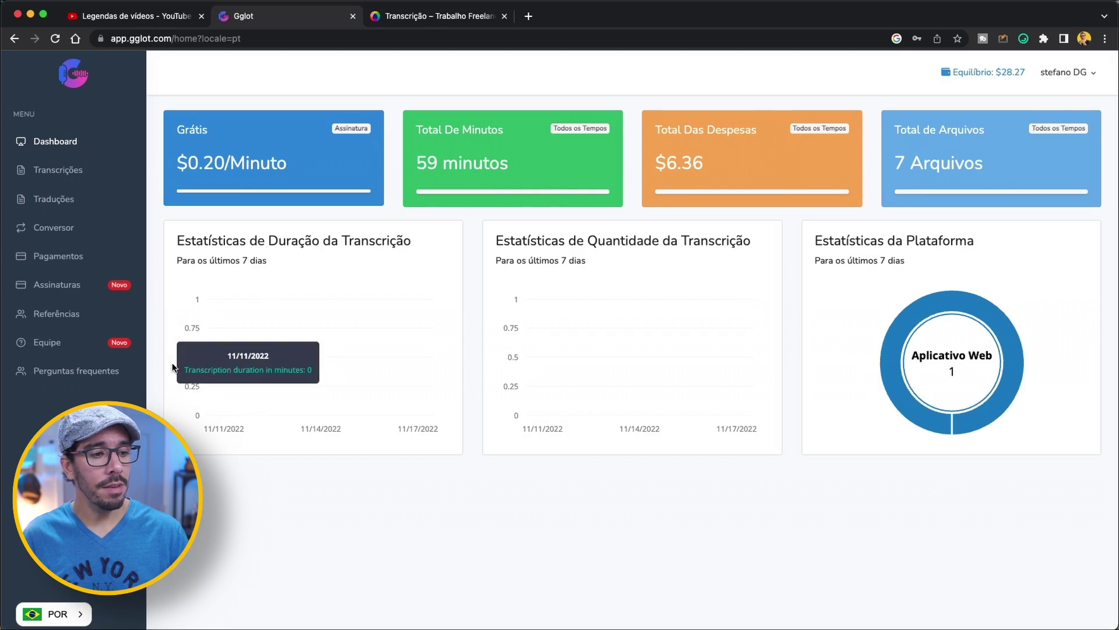
# Look over Gglot's interface language choices and its Transcriptions and Translations pages.
pyautogui.click(56, 618)
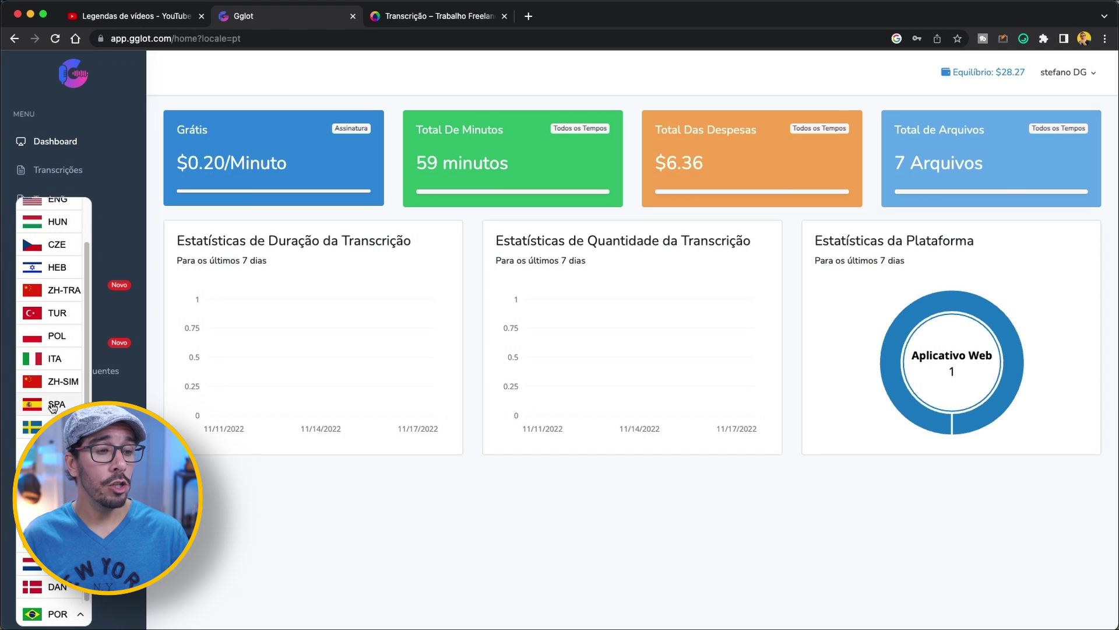
pyautogui.click(199, 579)
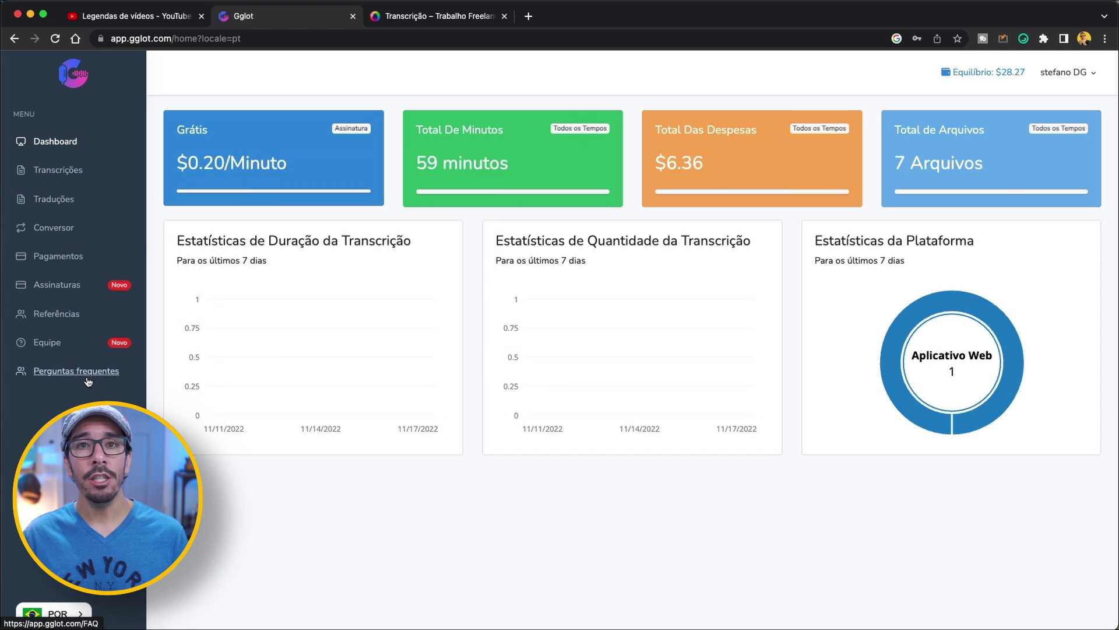
pyautogui.click(67, 174)
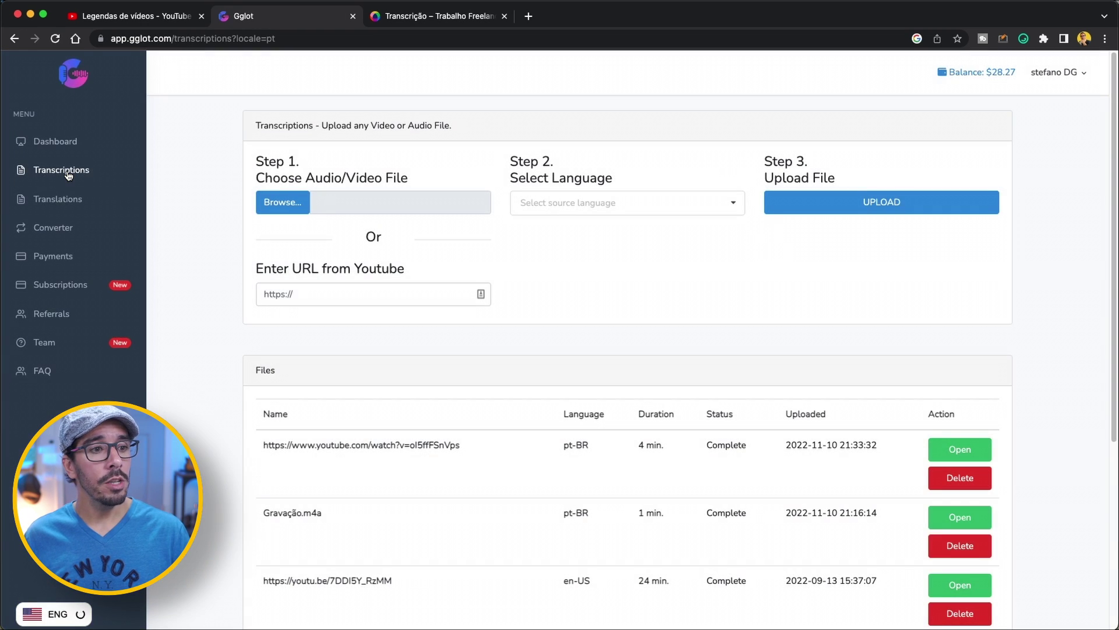
pyautogui.click(57, 201)
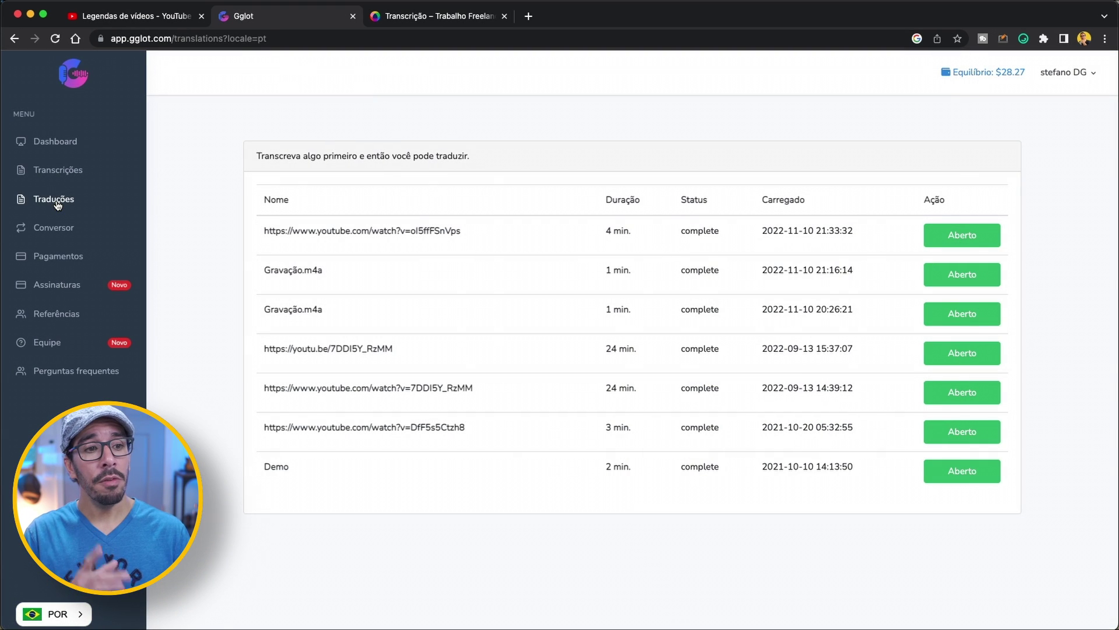
# Return to the Transcriptions page and get the YouTube URL entry ready for a new transcription.
pyautogui.click(55, 171)
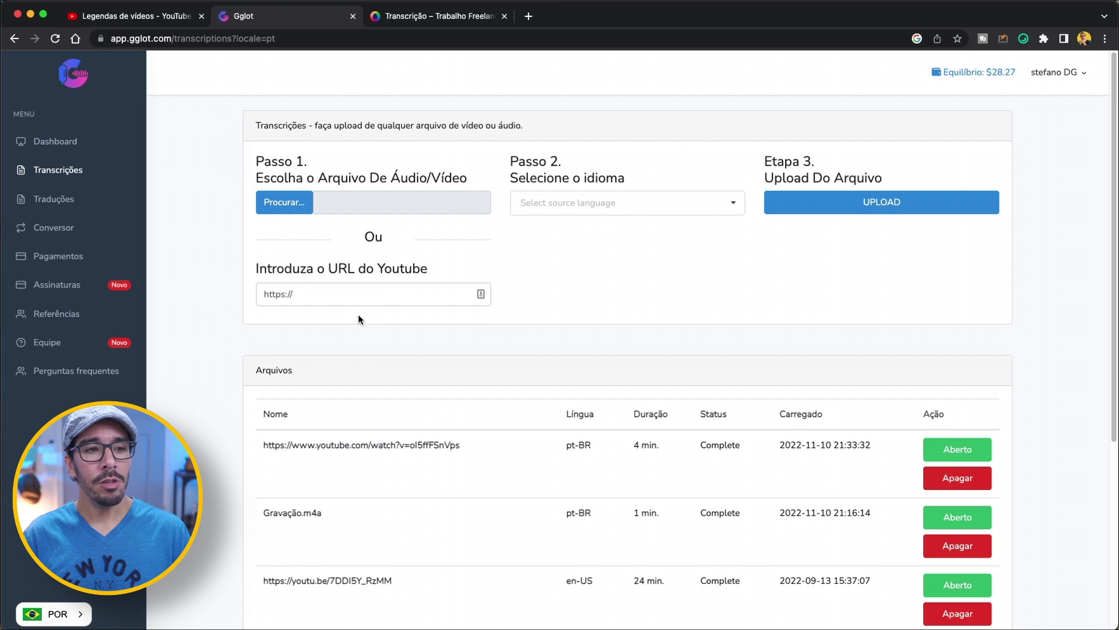
pyautogui.click(335, 201)
pyautogui.click(351, 300)
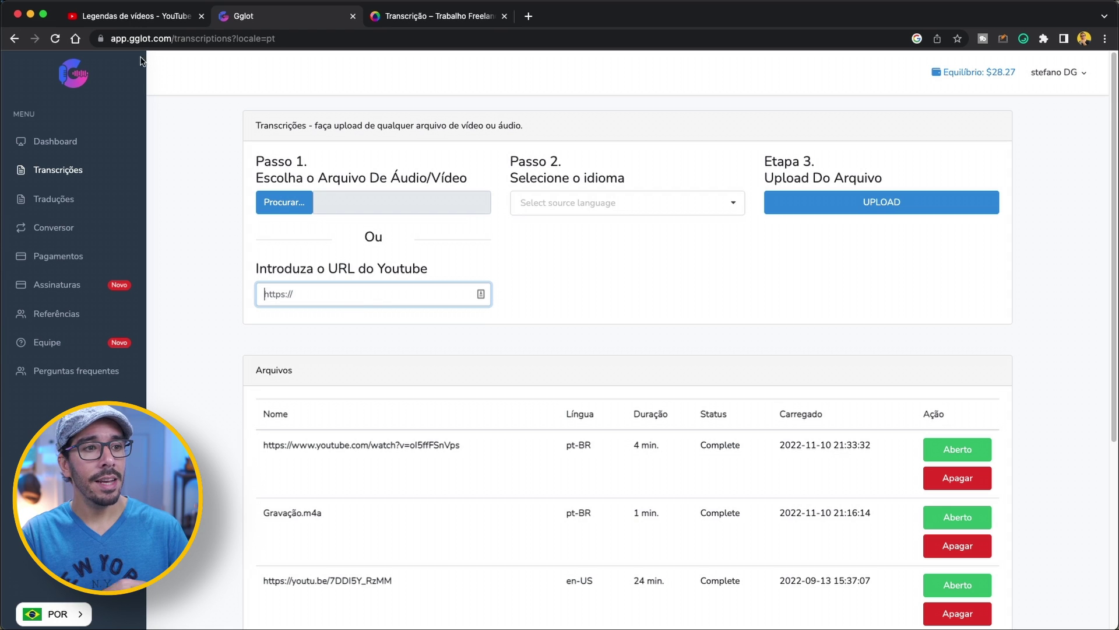
pyautogui.click(127, 16)
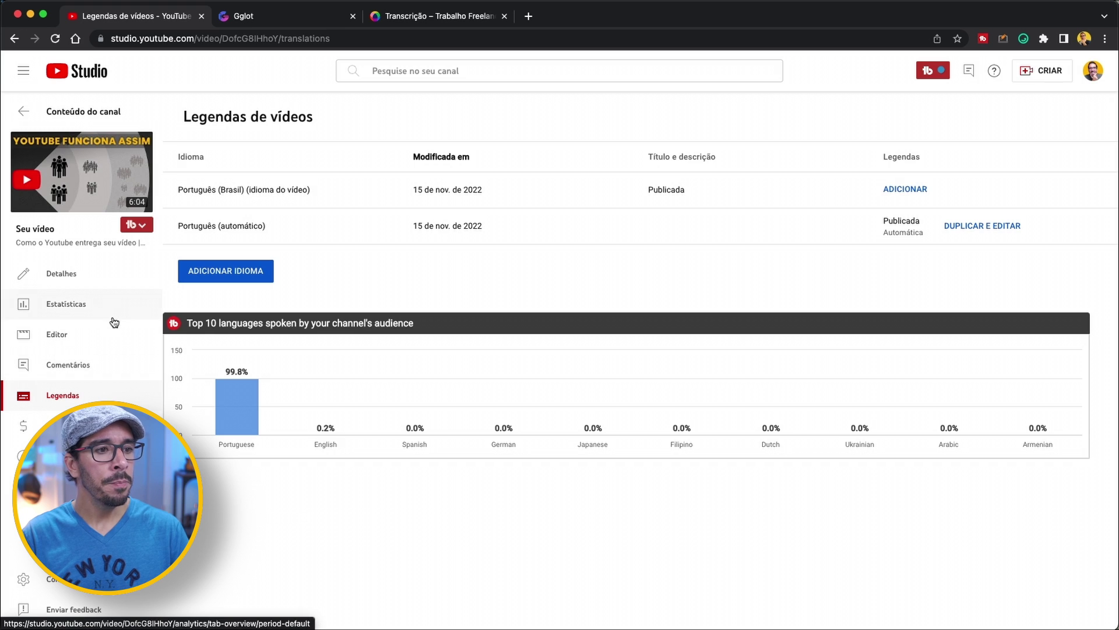
pyautogui.click(86, 282)
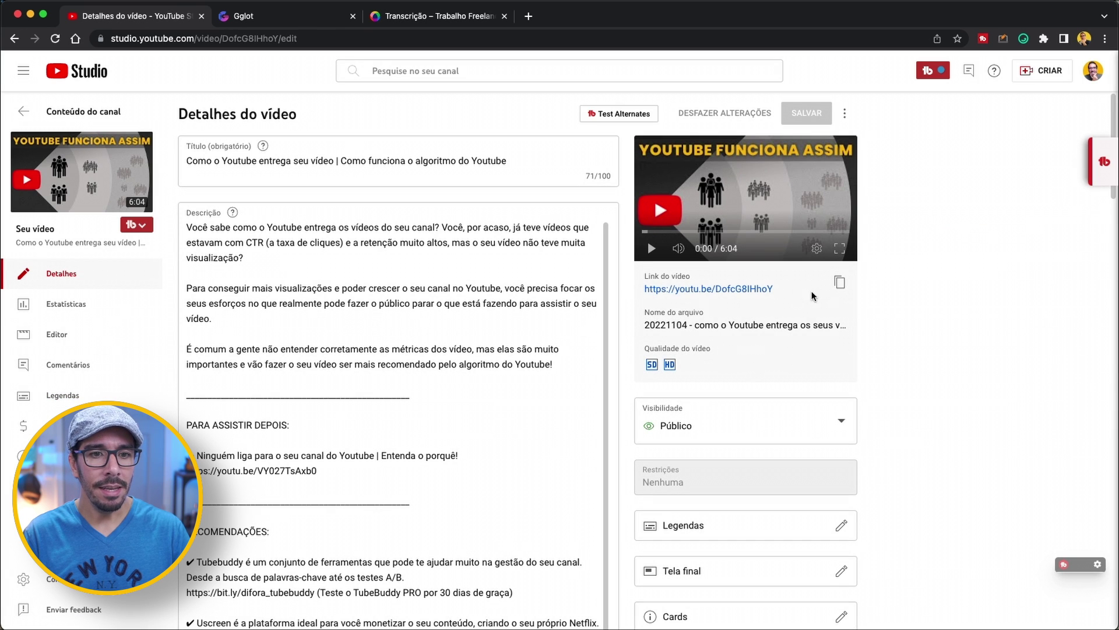
pyautogui.click(840, 283)
pyautogui.click(278, 22)
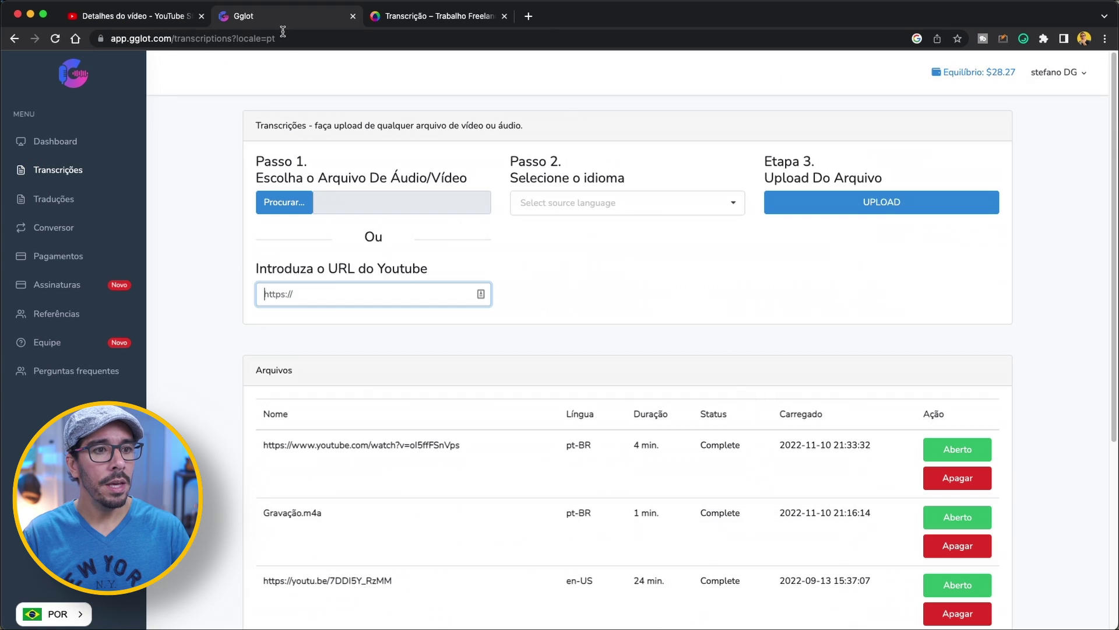
pyautogui.click(355, 299)
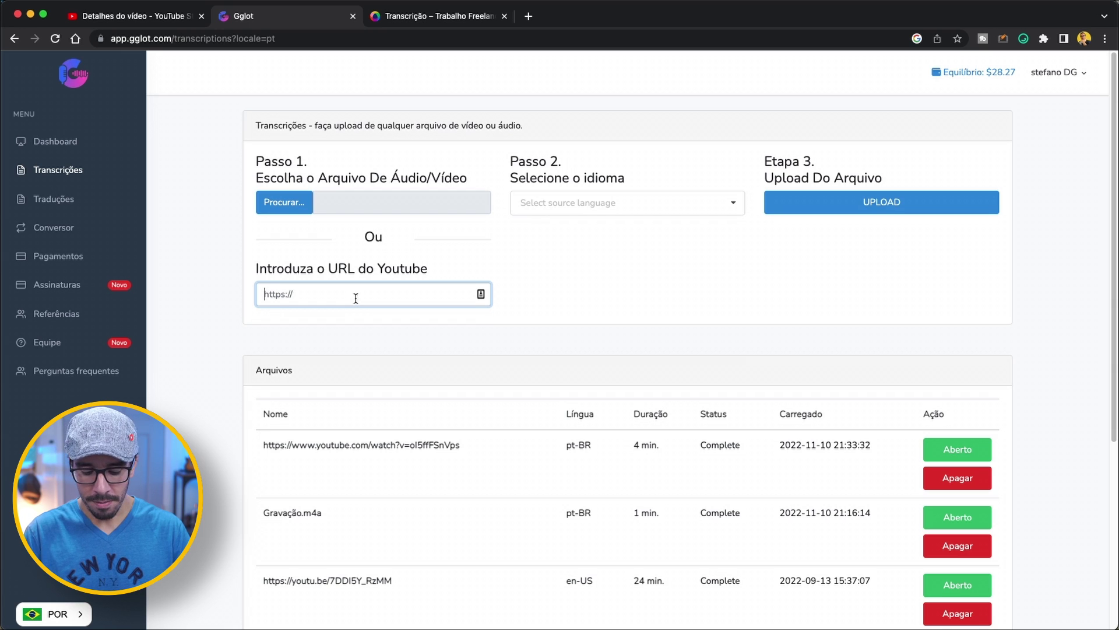
pyautogui.write('https://youtu.be/DofcG8IHhoY')
# Set the source language to Portuguese (Brazil) and upload the video for transcription.
pyautogui.click(624, 205)
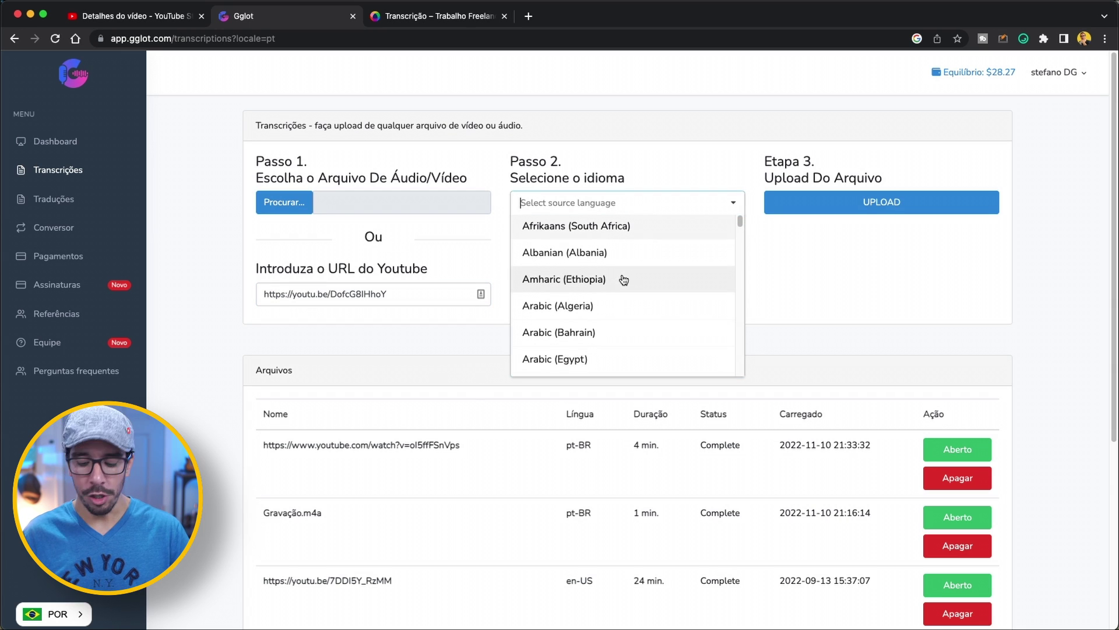
pyautogui.write('po')
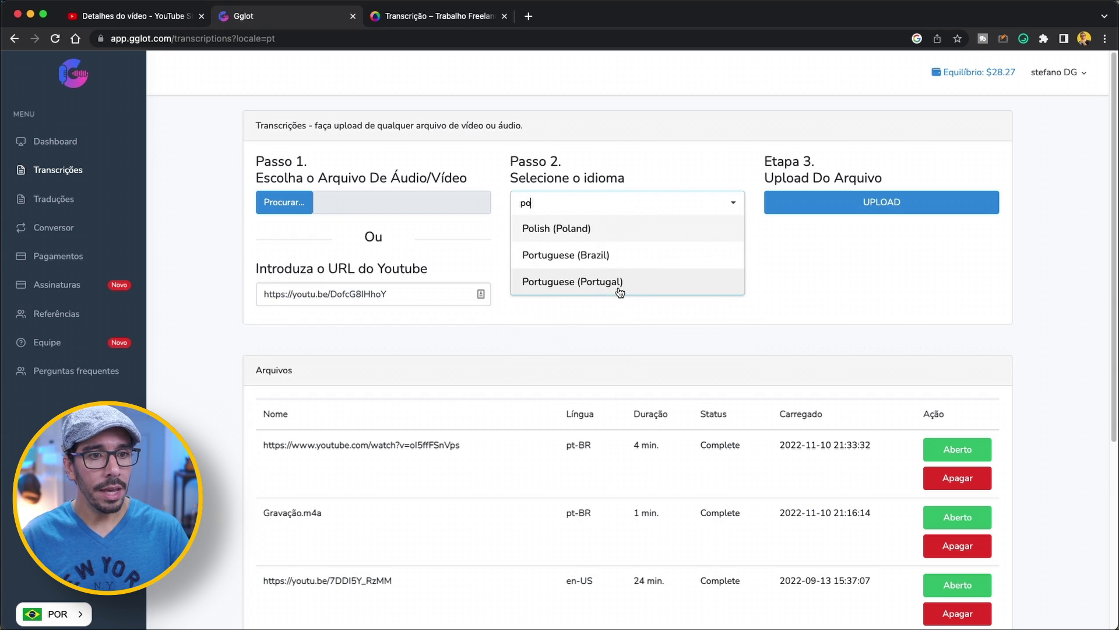
pyautogui.click(589, 258)
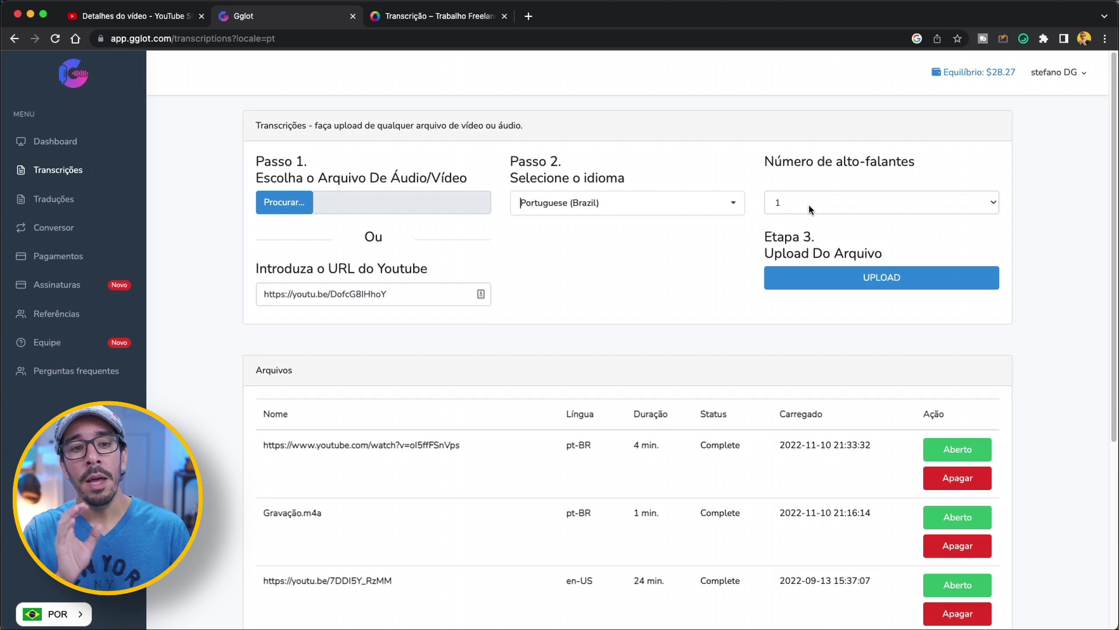
pyautogui.click(815, 285)
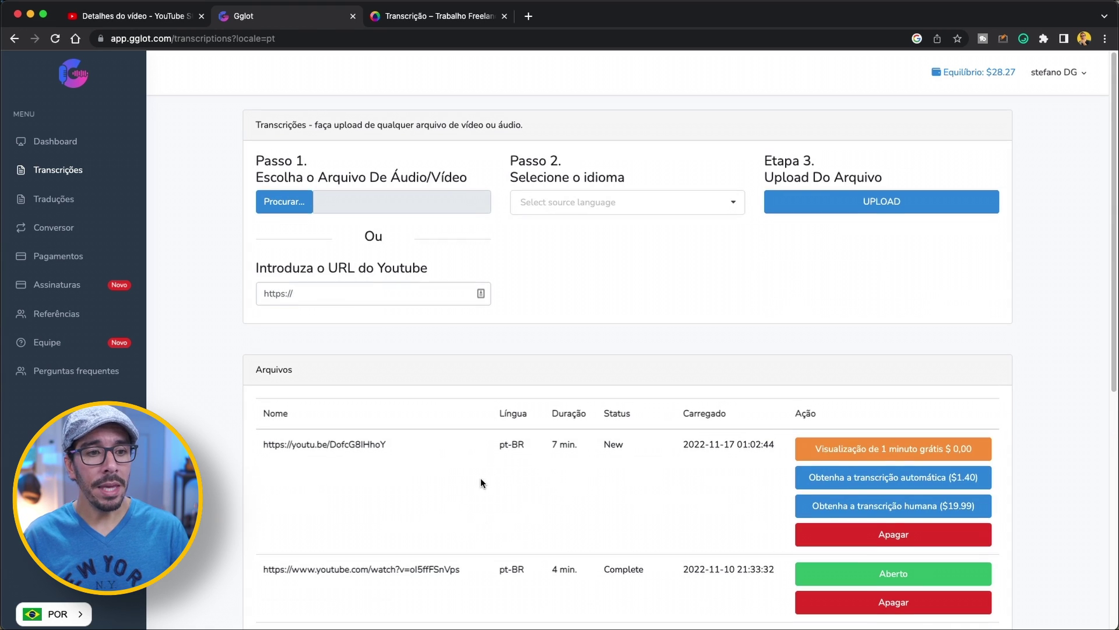
pyautogui.scroll(-1, 481, 477)
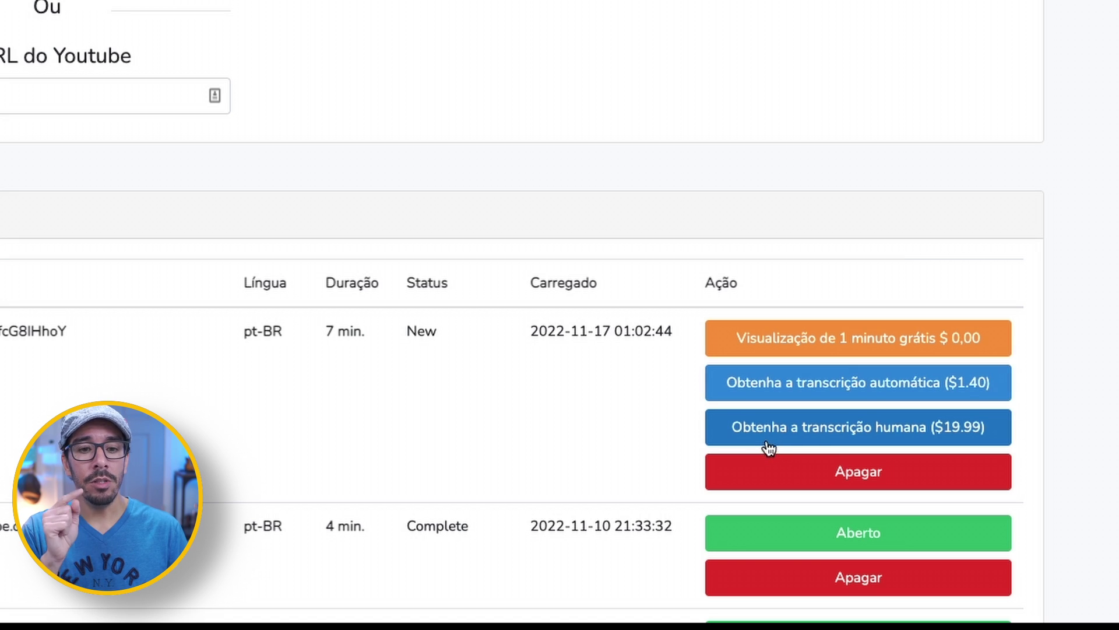
pyautogui.click(871, 395)
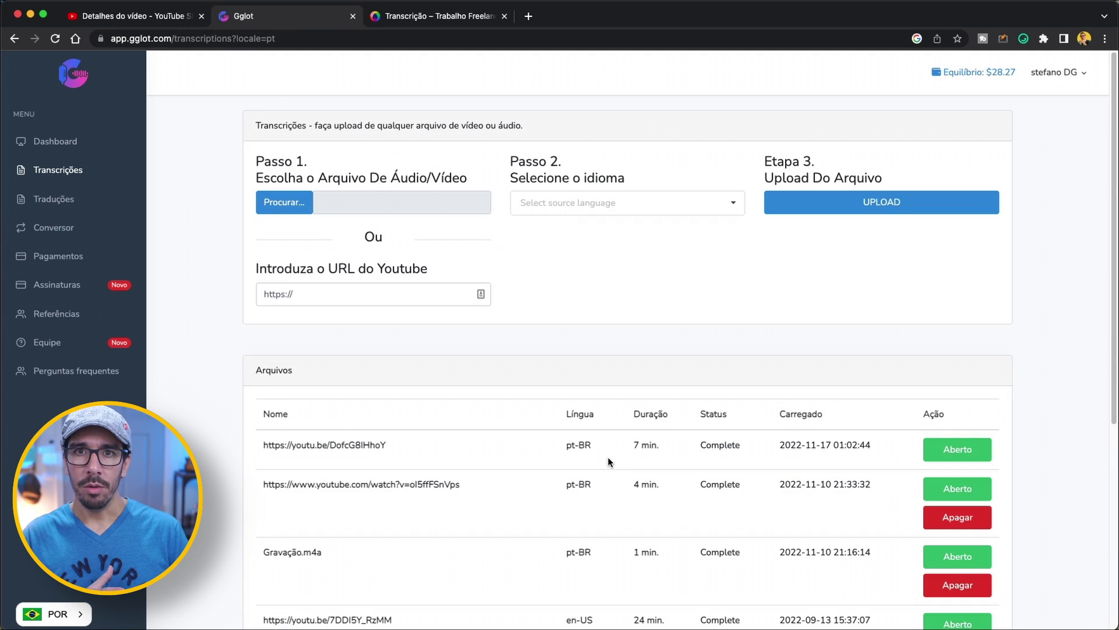
pyautogui.click(954, 456)
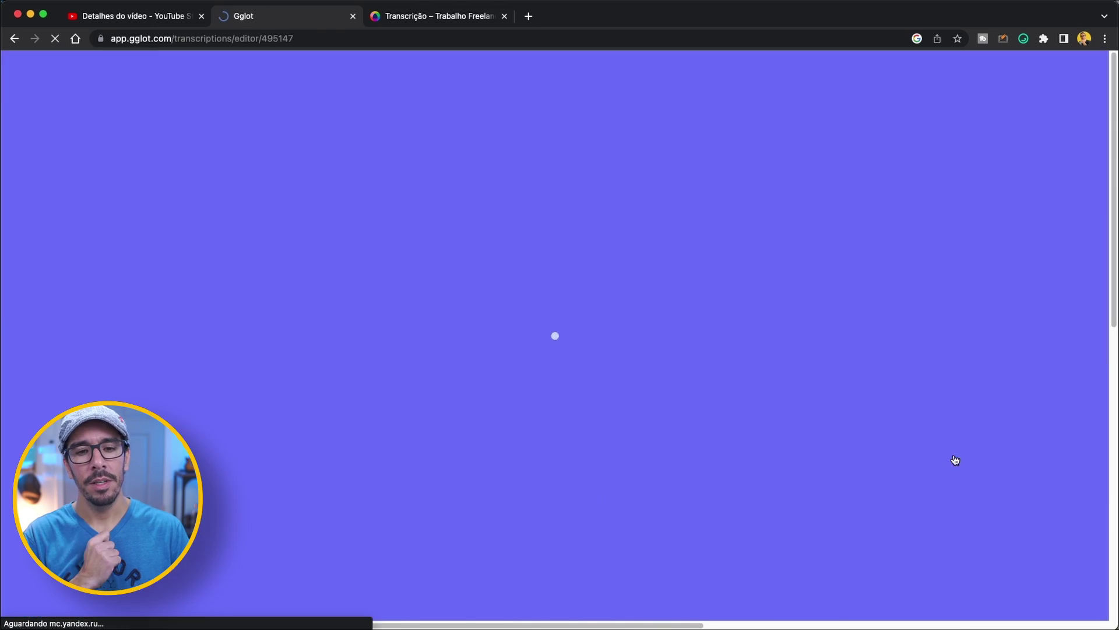
# Replace the misheard word "tambineio" with "thumbnail" in the transcript paragraph starting at 0:59.
pyautogui.scroll(-15, 363, 401)
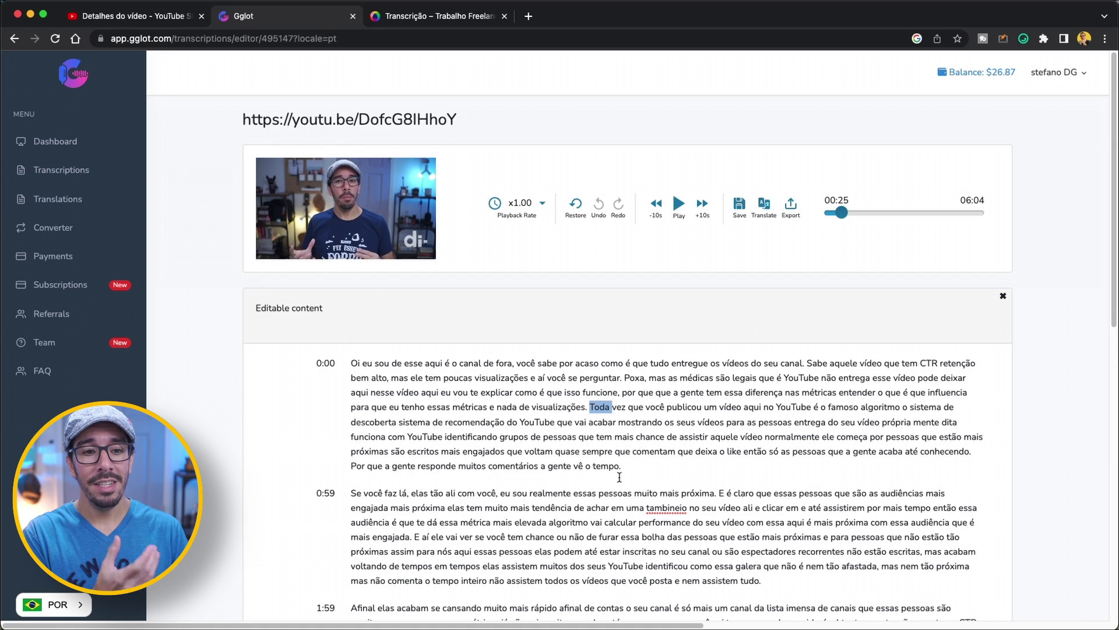
pyautogui.scroll(-4, 641, 379)
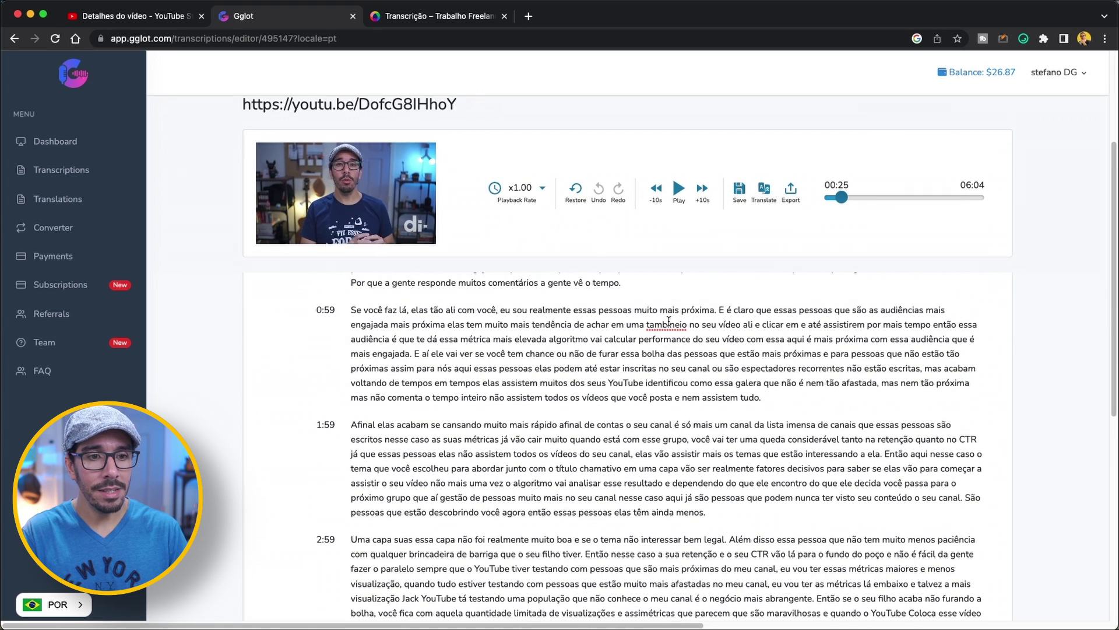
pyautogui.click(668, 323)
pyautogui.write('i')
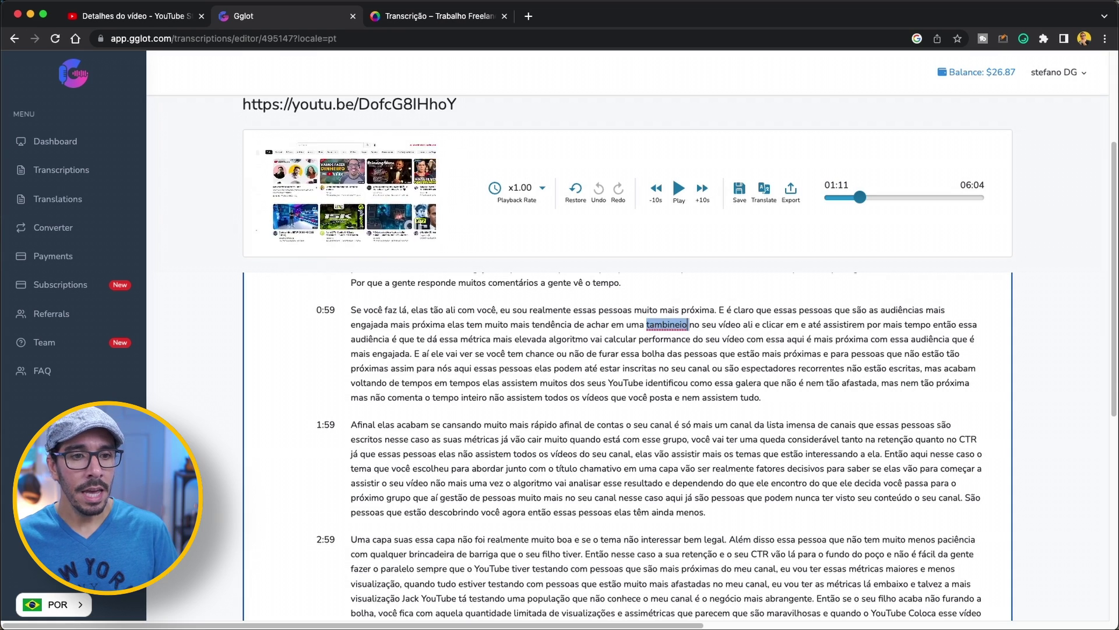
pyautogui.press('BackSpace')
pyautogui.press('BackSpace')
pyautogui.press('BackSpace')
pyautogui.press('BackSpace')
pyautogui.press('BackSpace')
pyautogui.press('BackSpace')
pyautogui.press('BackSpace')
pyautogui.press('BackSpace')
pyautogui.write('humbnal')
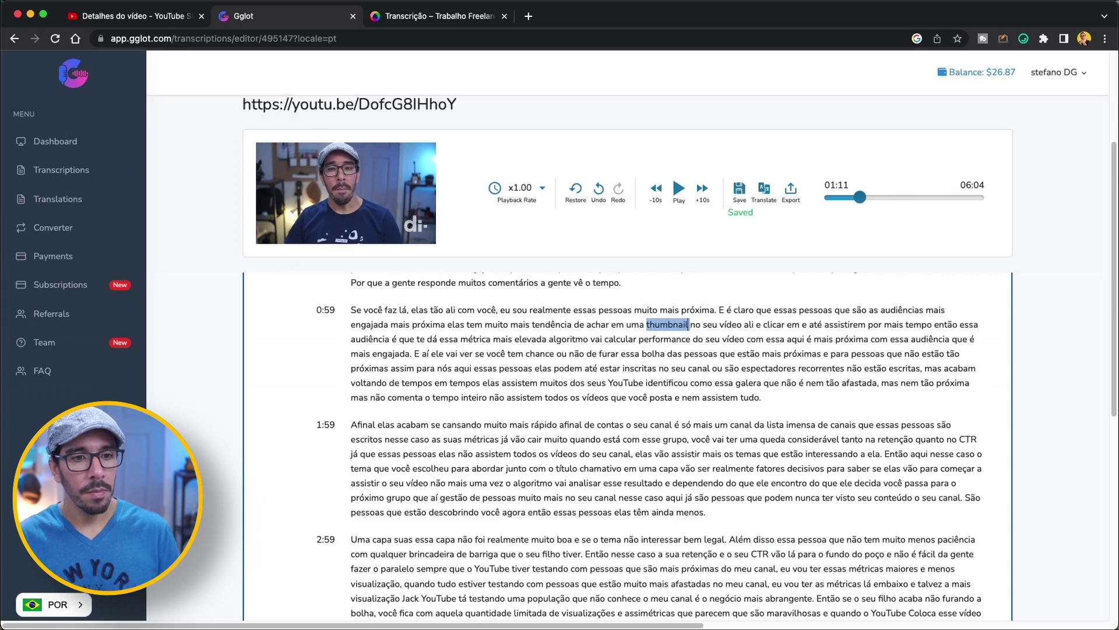
# Export the transcript as YouTube subtitles (*.sbv) and save the file in the Downloads folder.
pyautogui.scroll(-10, 718, 402)
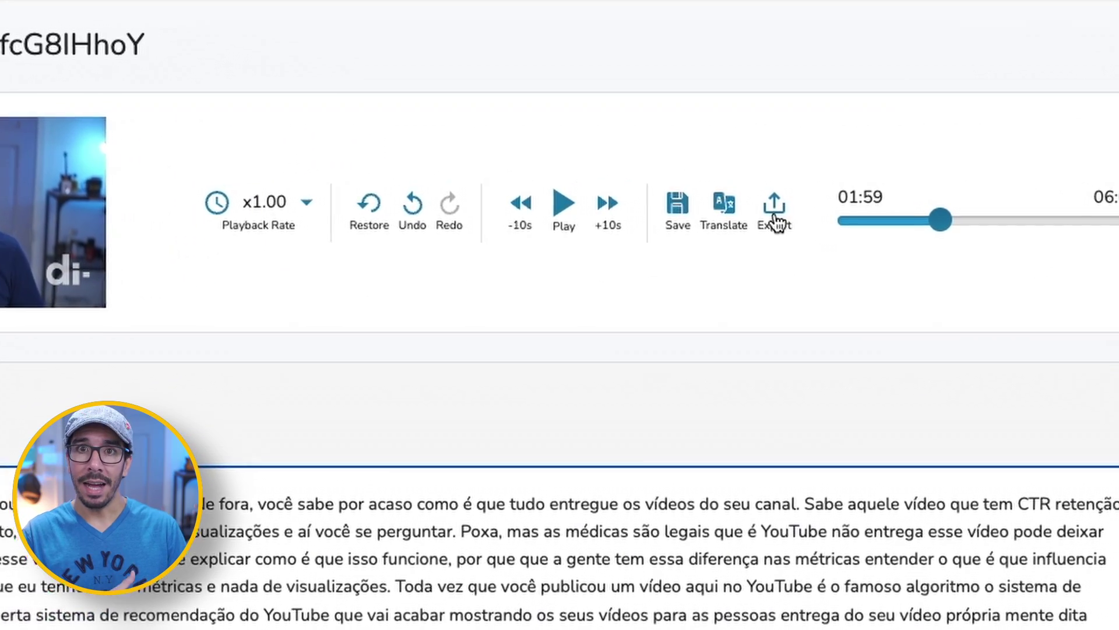
pyautogui.click(774, 211)
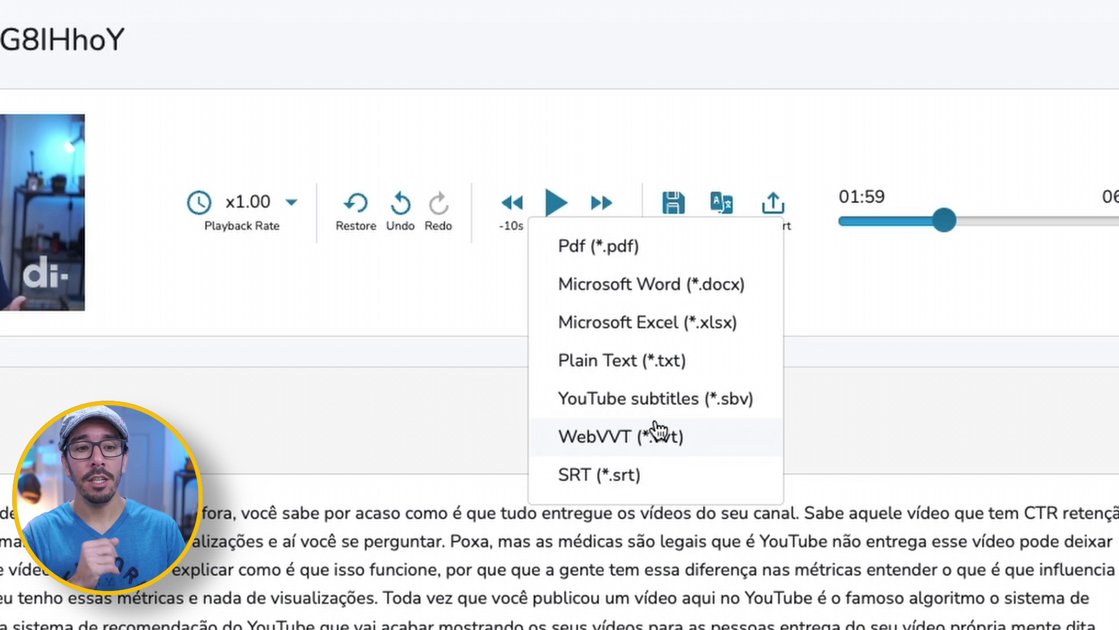
pyautogui.click(671, 402)
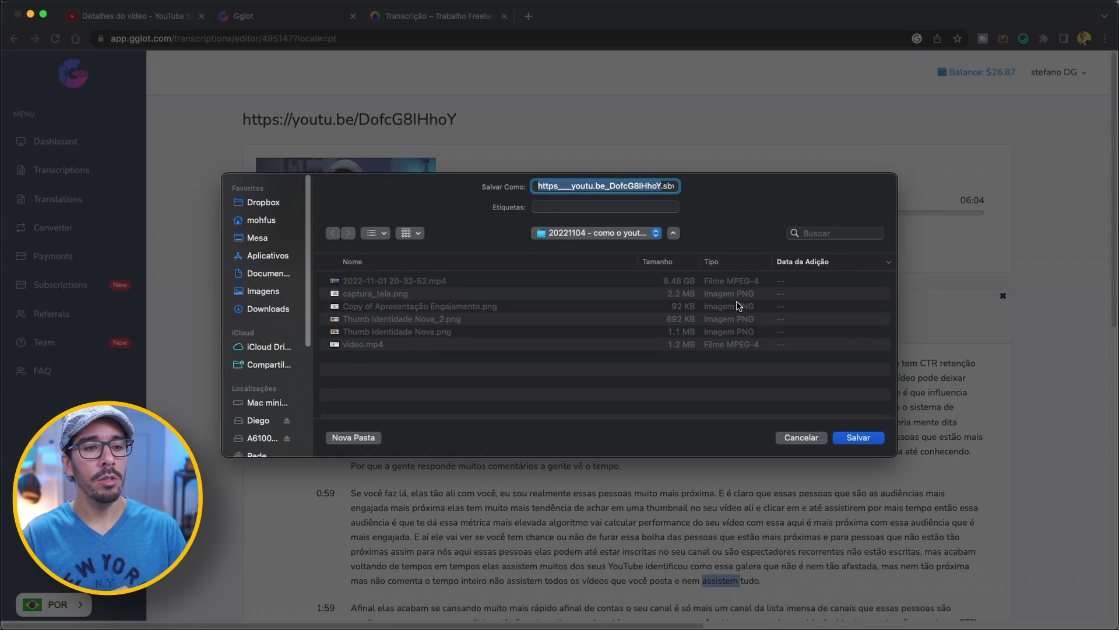
pyautogui.click(269, 311)
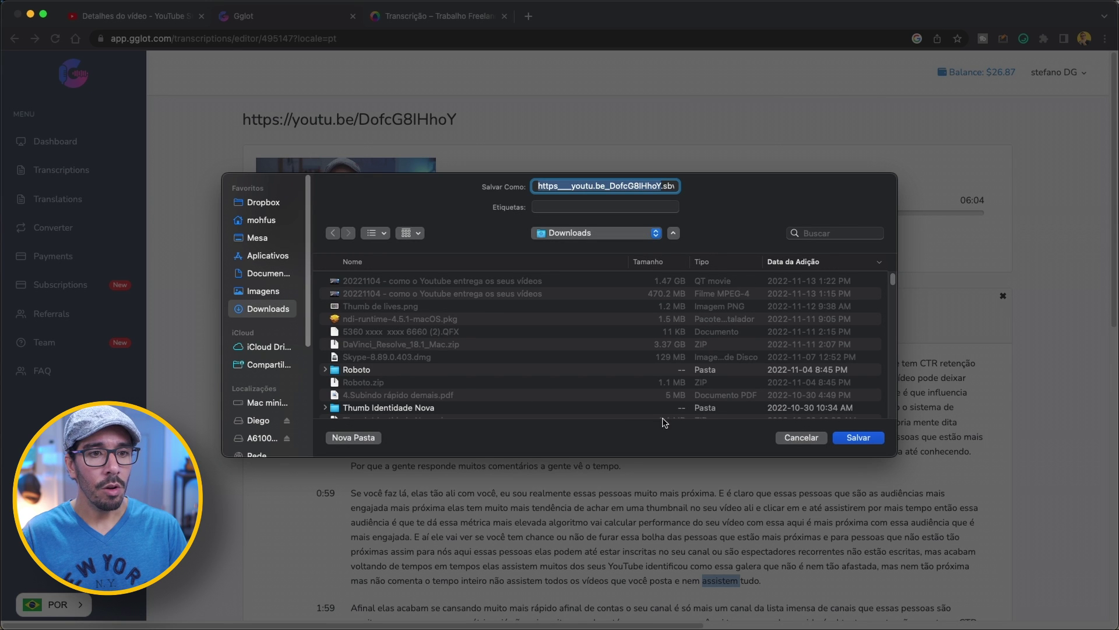
pyautogui.click(865, 440)
# Switch to YouTube Studio, open the video's Legendas page and start adding captions for Português (Brasil).
pyautogui.click(130, 17)
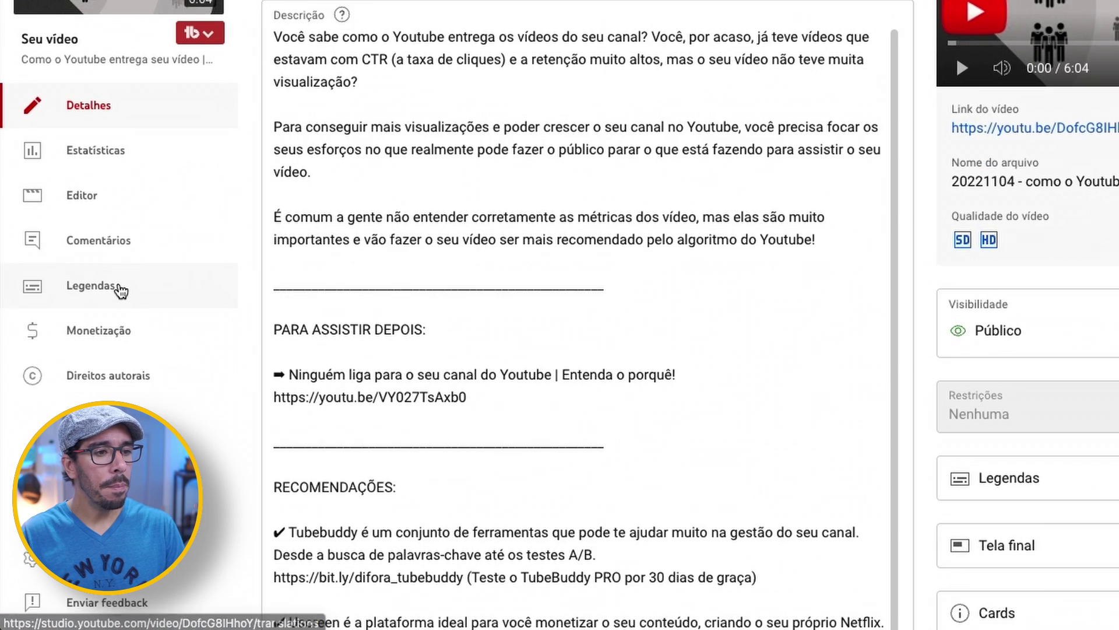
pyautogui.click(82, 397)
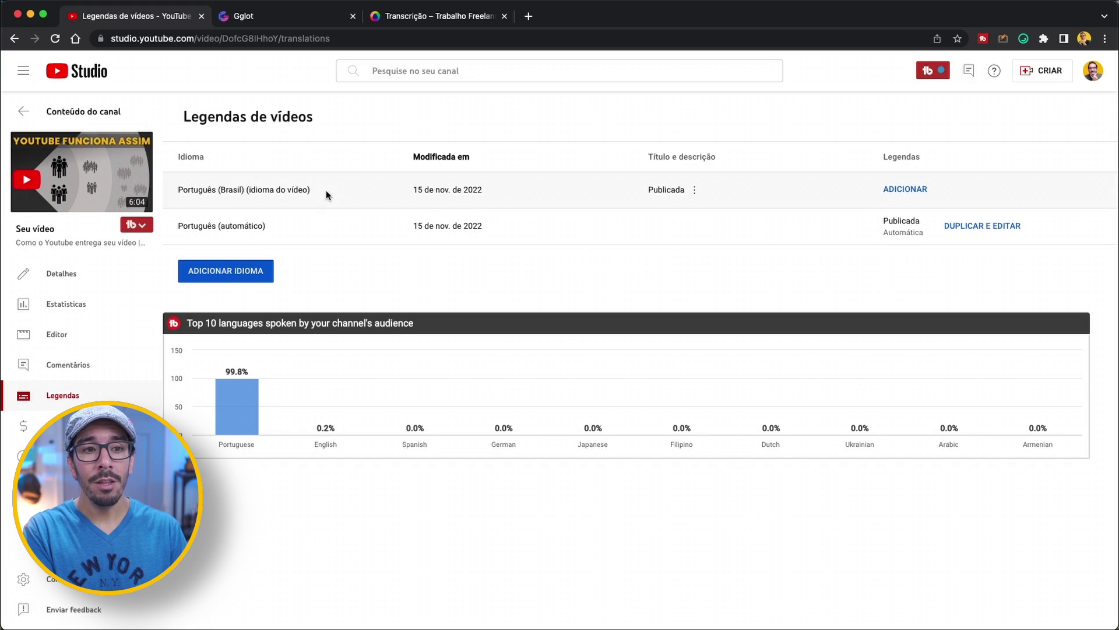
pyautogui.click(899, 190)
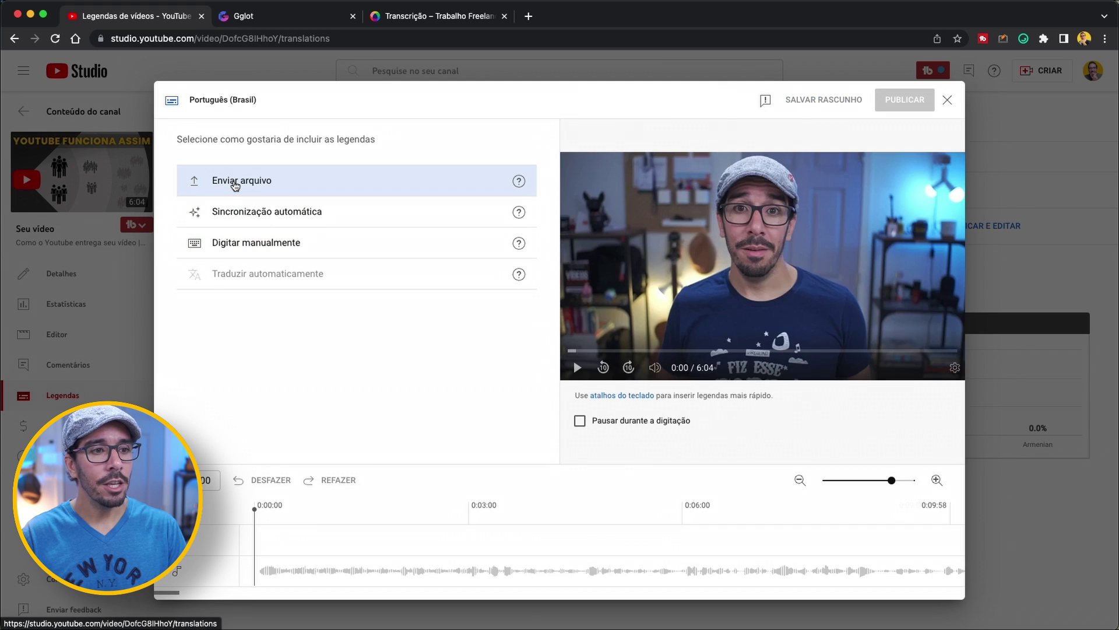
# Upload https___youtu.be_DofcG8IHhoY.sbv from Downloads as a caption file with timing and look through the imported captions.
pyautogui.click(235, 185)
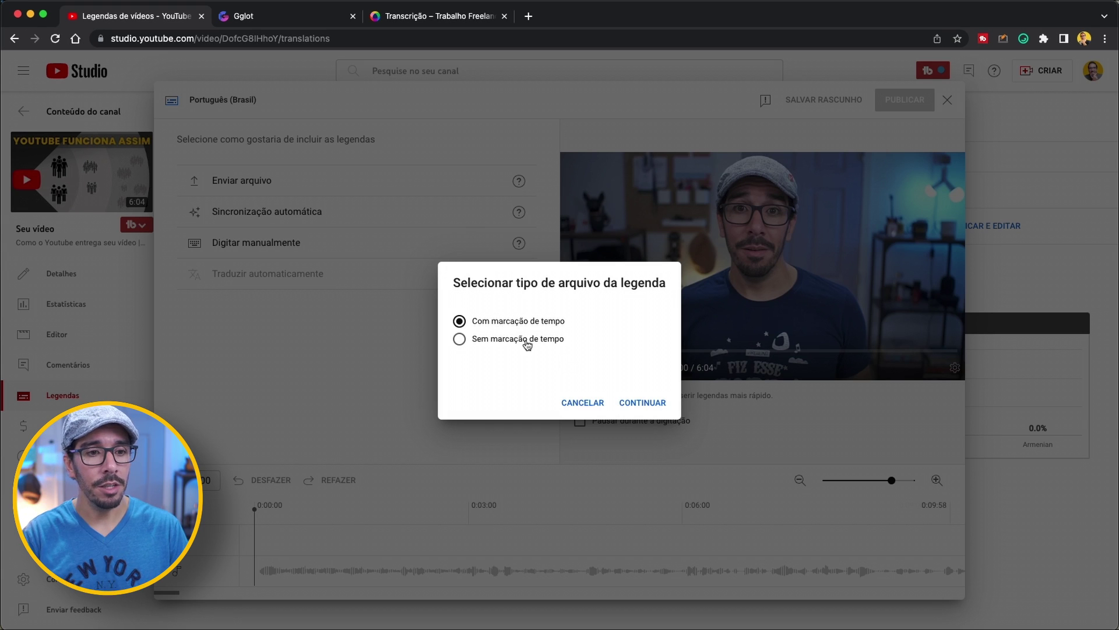
pyautogui.click(627, 403)
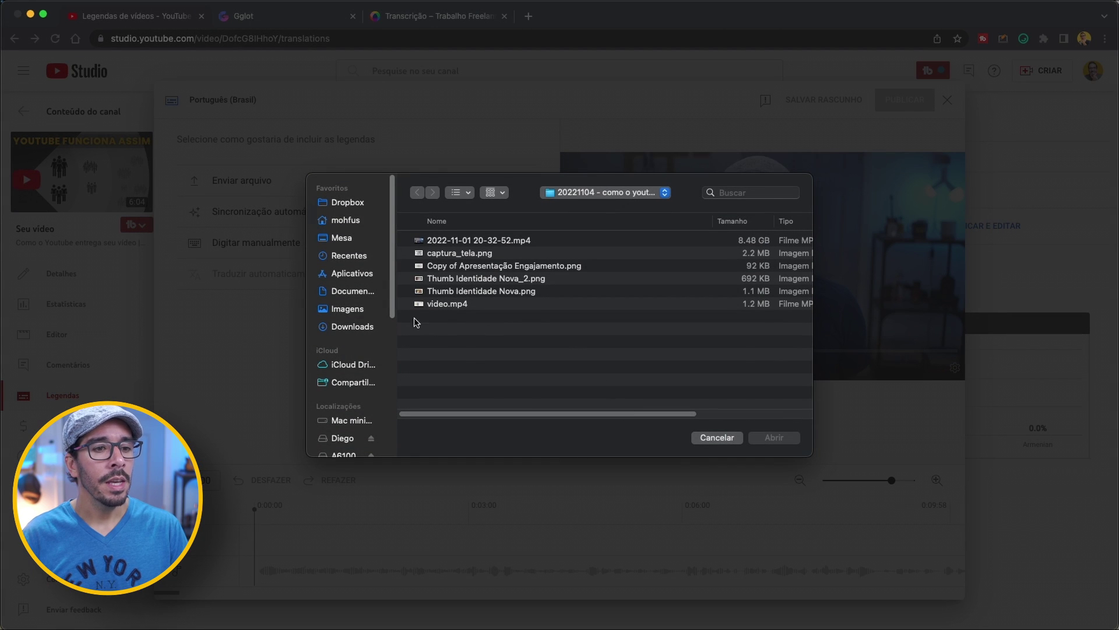
pyautogui.click(354, 324)
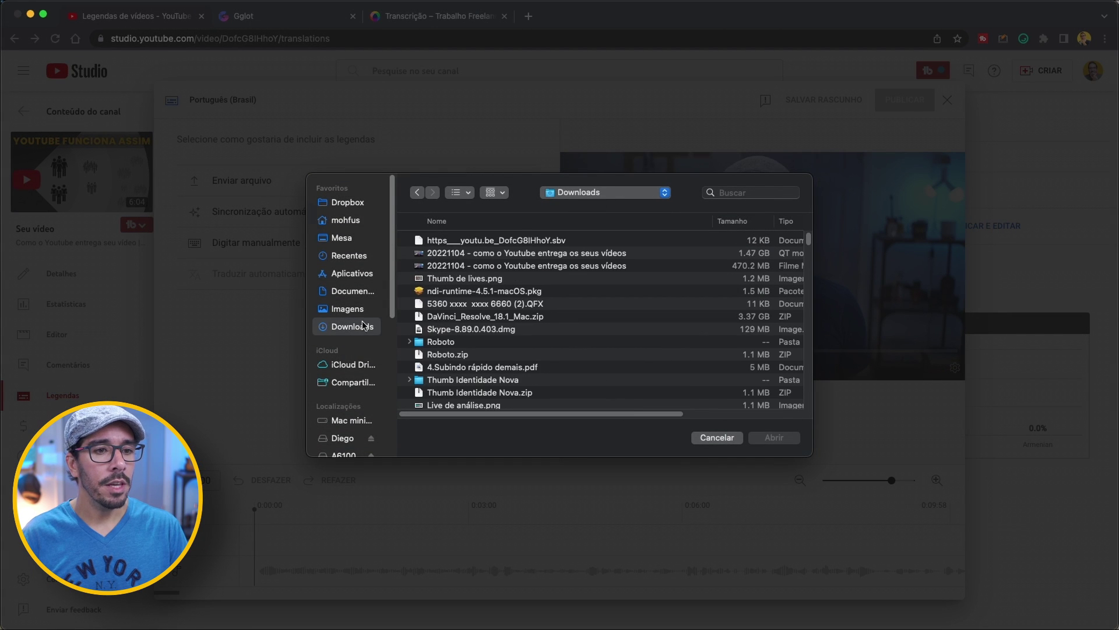
pyautogui.click(490, 240)
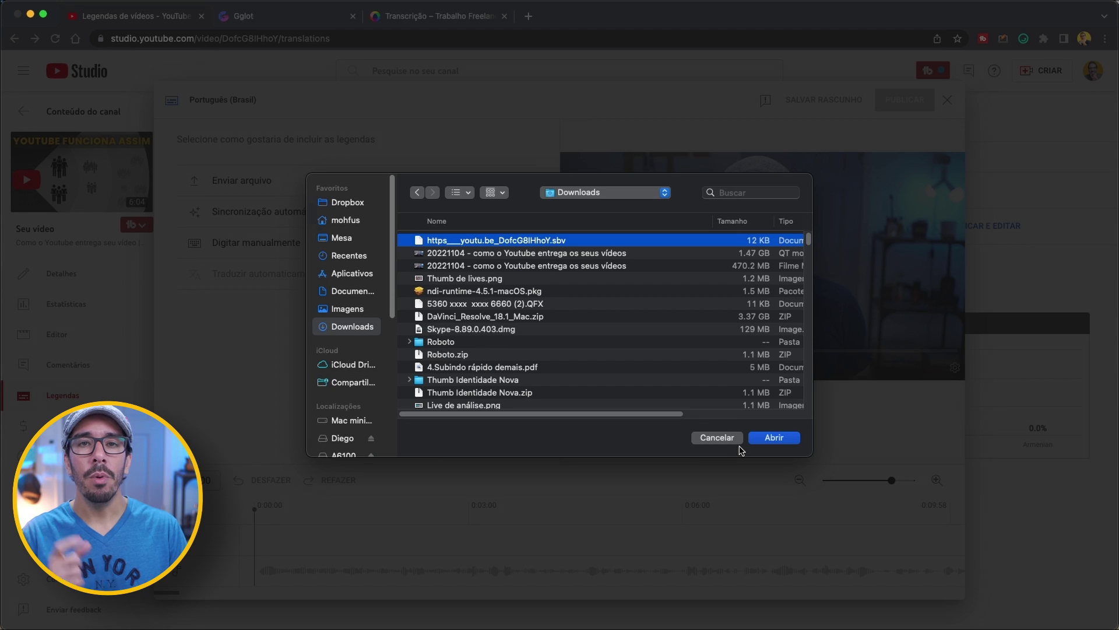
pyautogui.click(758, 441)
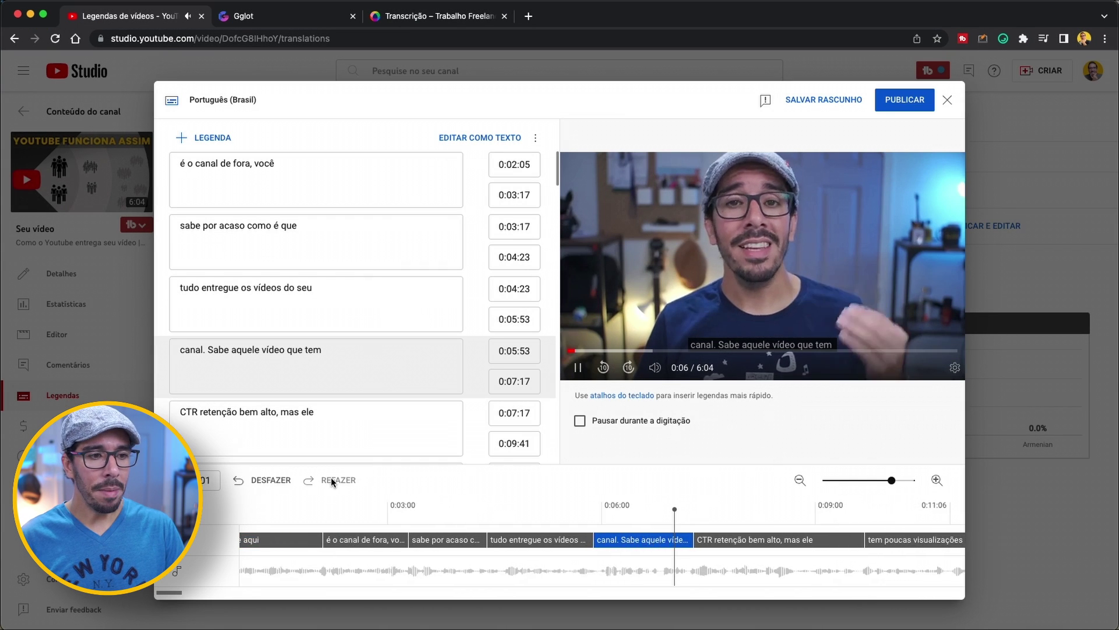
pyautogui.scroll(-15, 306, 379)
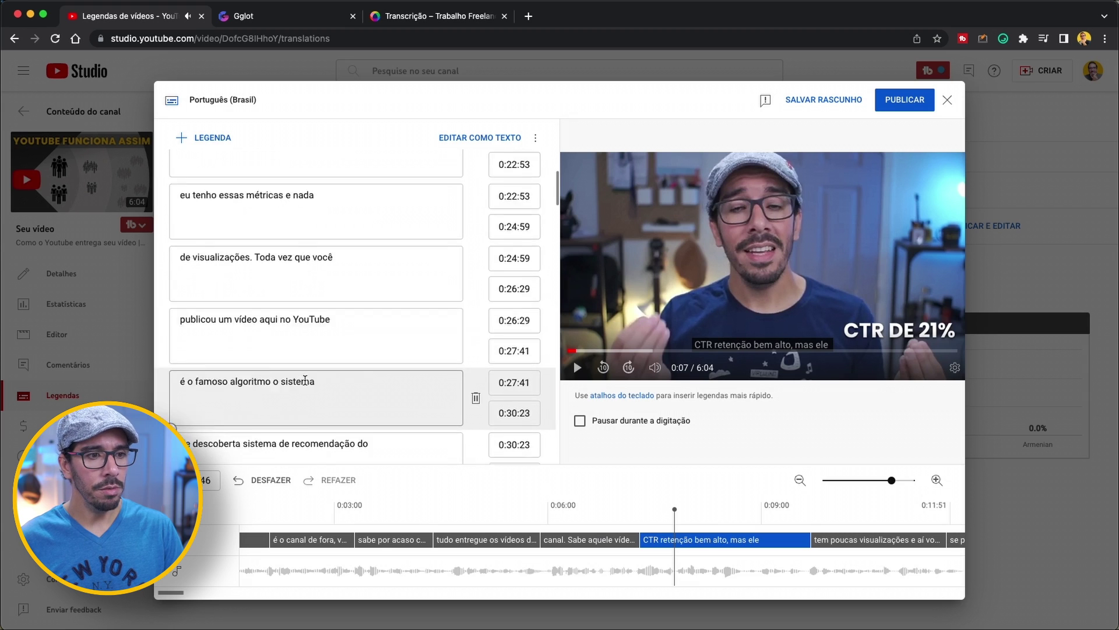
# Look through the rest of the imported Português (Brasil) captions and publish them.
pyautogui.scroll(-15, 304, 380)
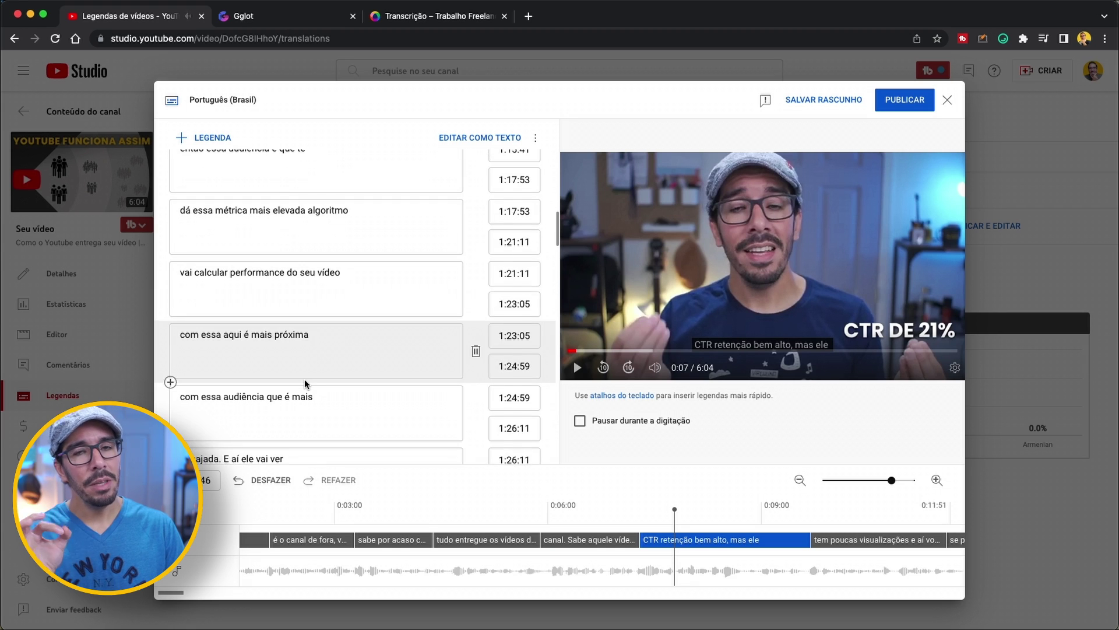
pyautogui.scroll(-15, 305, 382)
pyautogui.scroll(-1, 305, 380)
pyautogui.scroll(-2, 305, 380)
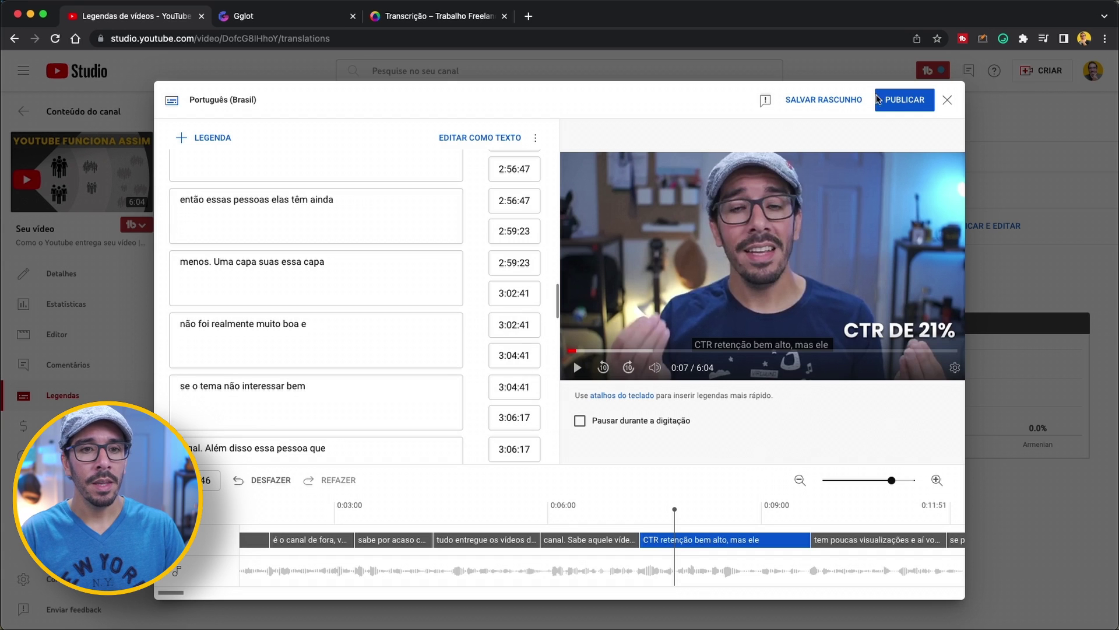
pyautogui.click(906, 101)
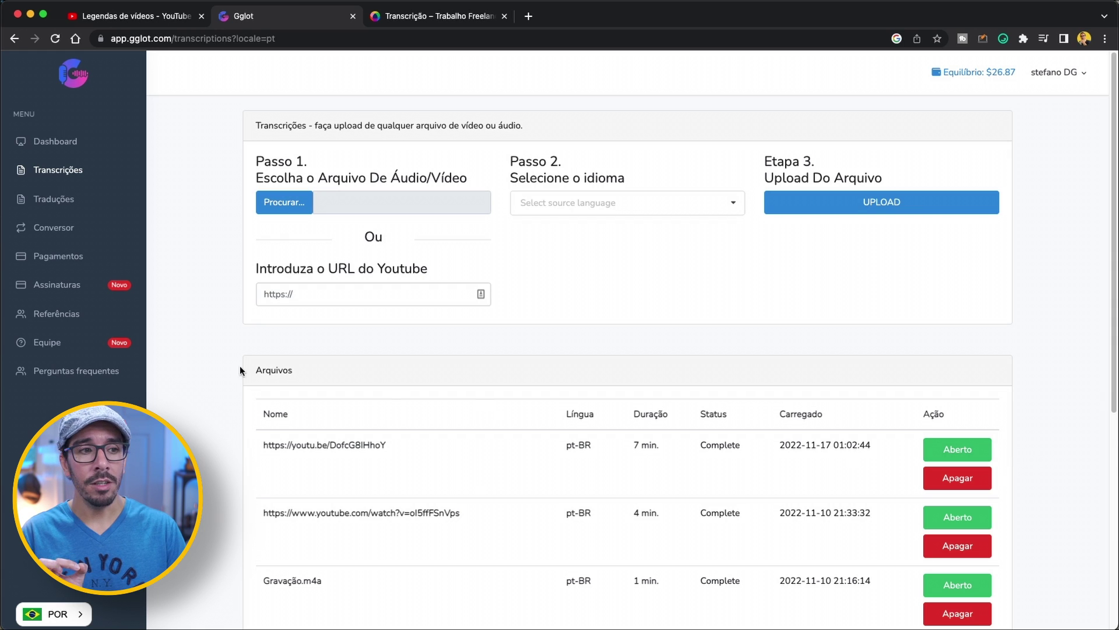
pyautogui.click(67, 204)
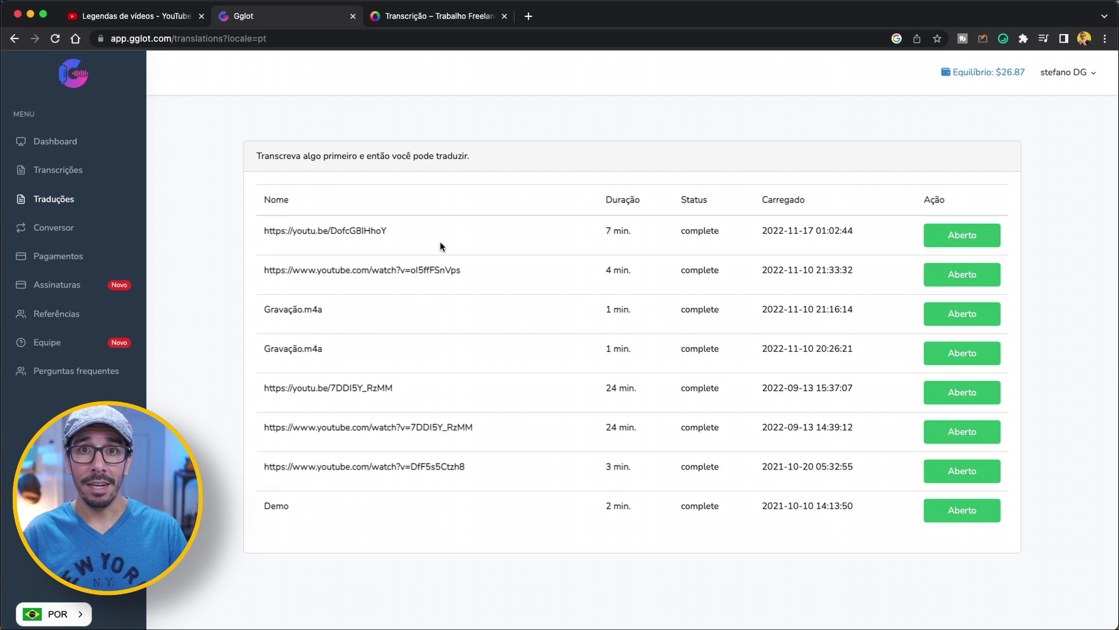
pyautogui.click(932, 242)
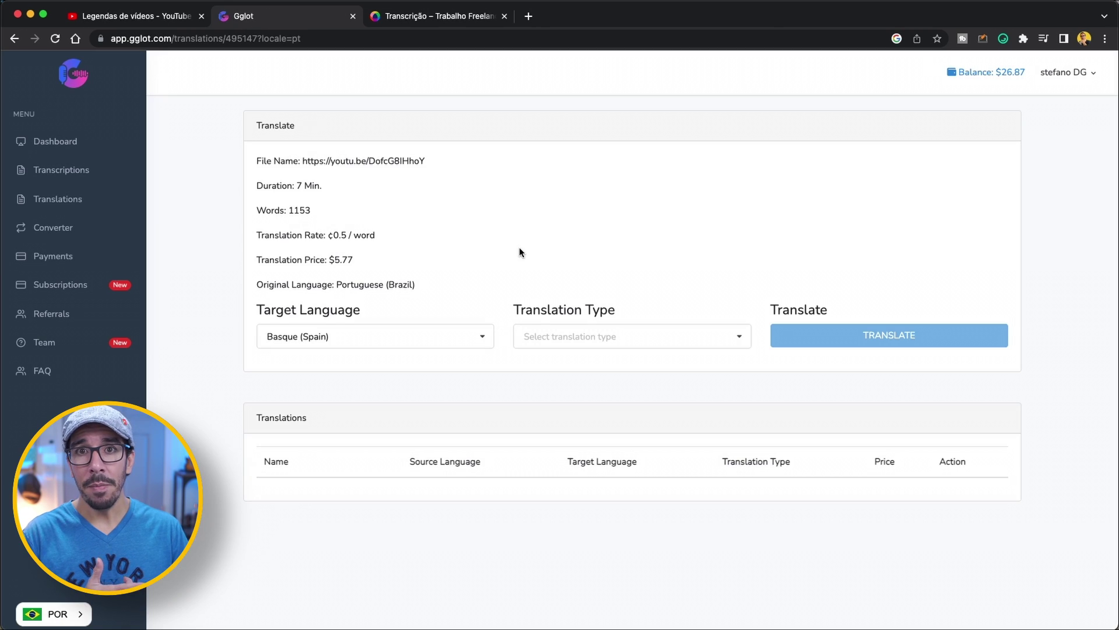
pyautogui.click(412, 330)
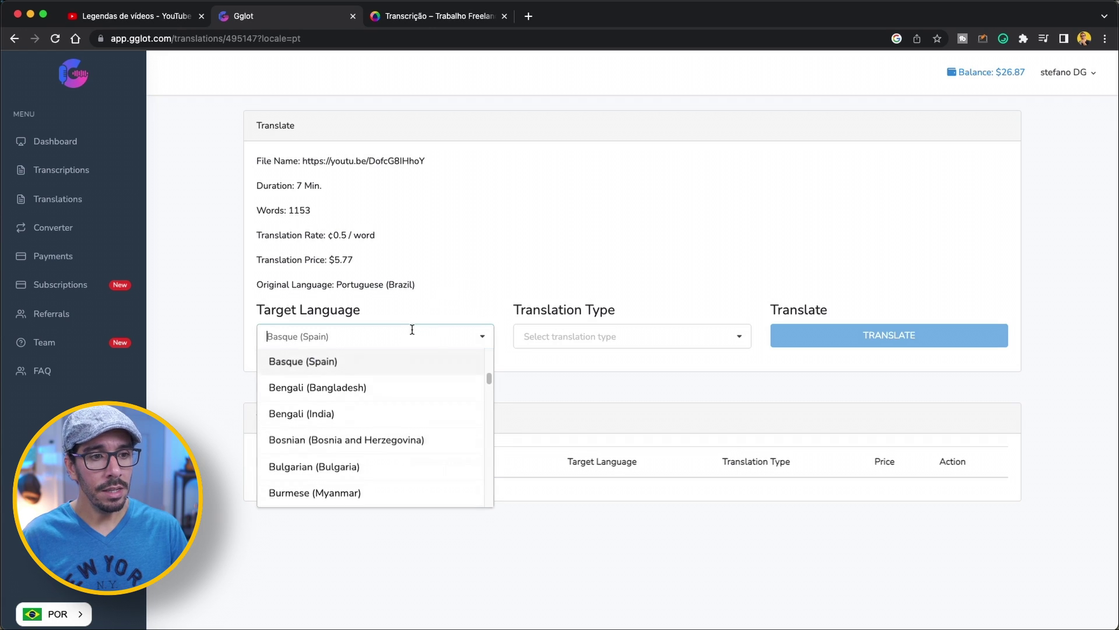
pyautogui.write('eng')
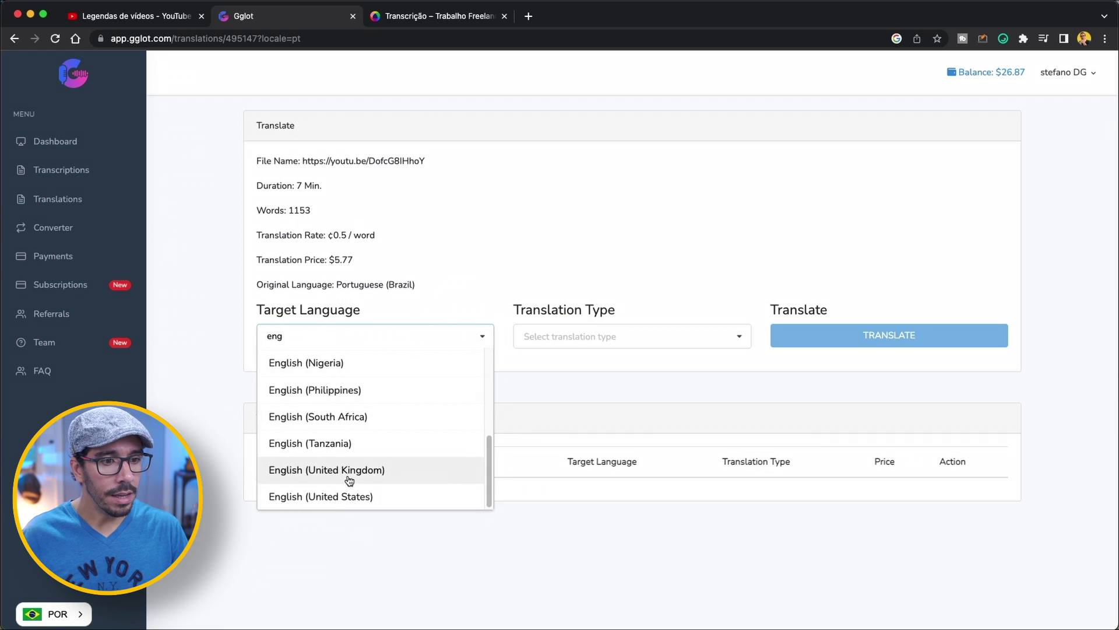
pyautogui.click(349, 496)
pyautogui.click(627, 338)
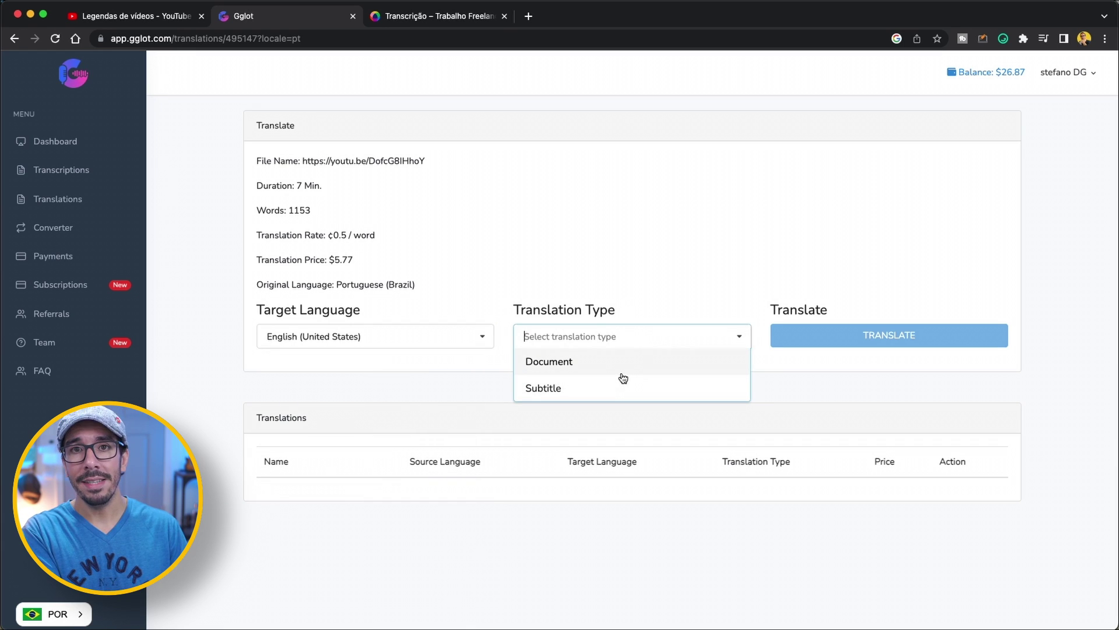
pyautogui.click(560, 388)
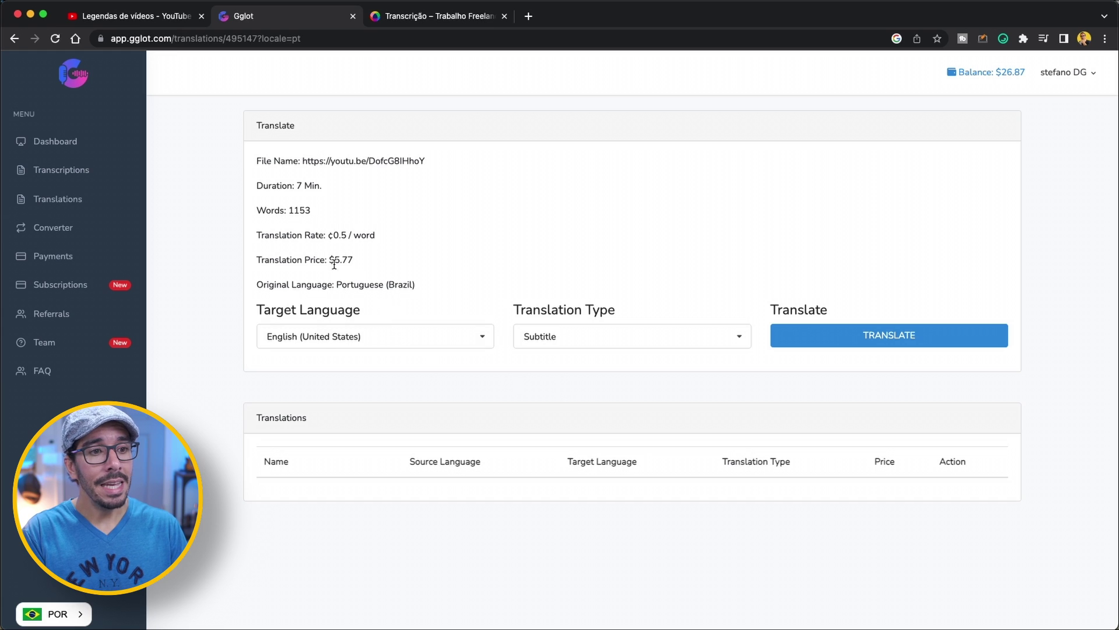
# Check the translation price and the rate per word, and start the subtitle translation.
pyautogui.moveTo(354, 260); pyautogui.dragTo(249, 266)
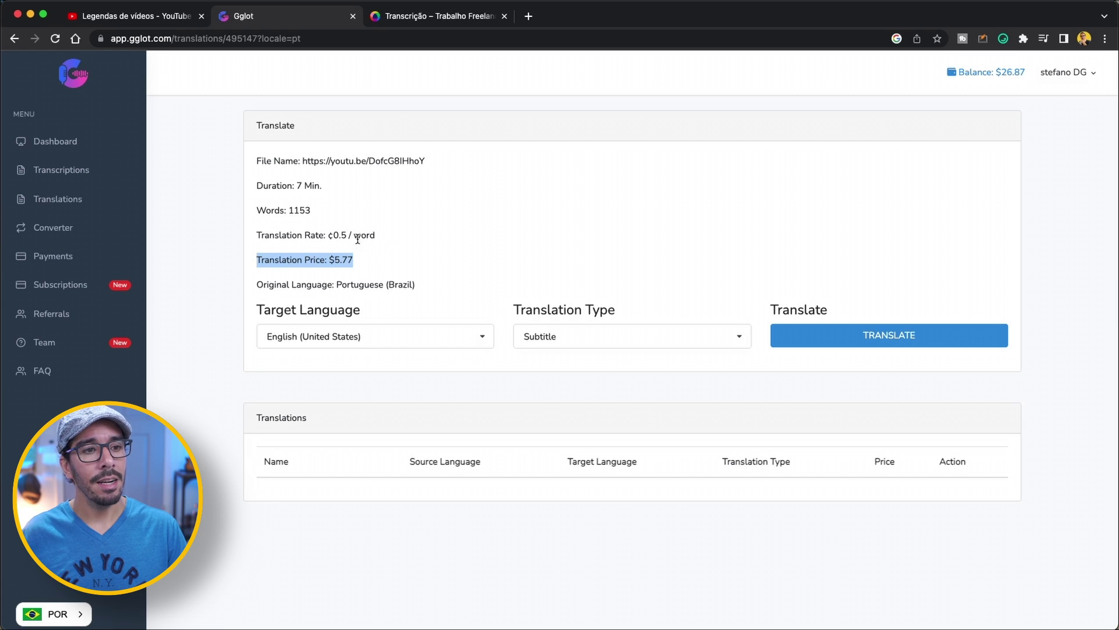
pyautogui.moveTo(391, 234); pyautogui.dragTo(260, 229)
pyautogui.click(379, 238)
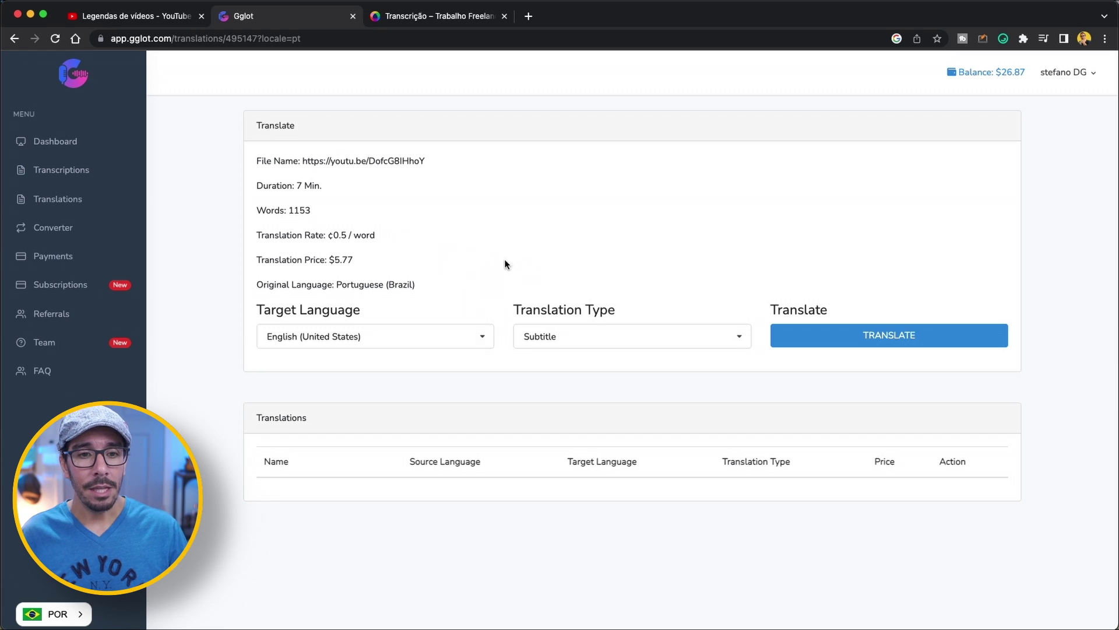
pyautogui.click(836, 342)
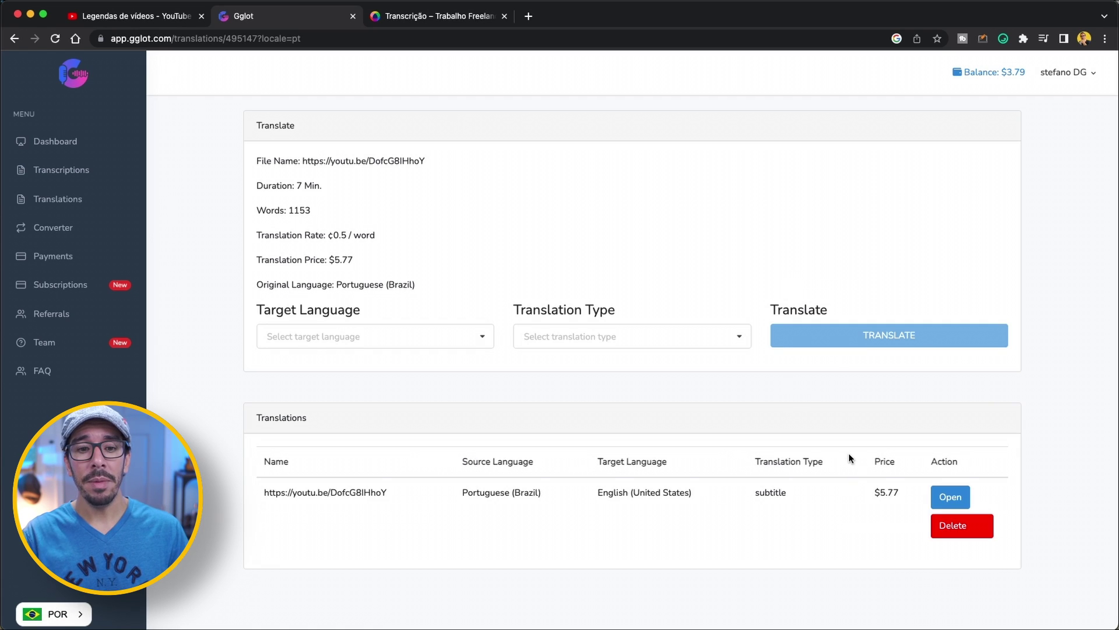
# Open the English (United States) subtitle translation and export it as YouTube subtitles (*.sbv) to the Downloads folder.
pyautogui.click(950, 499)
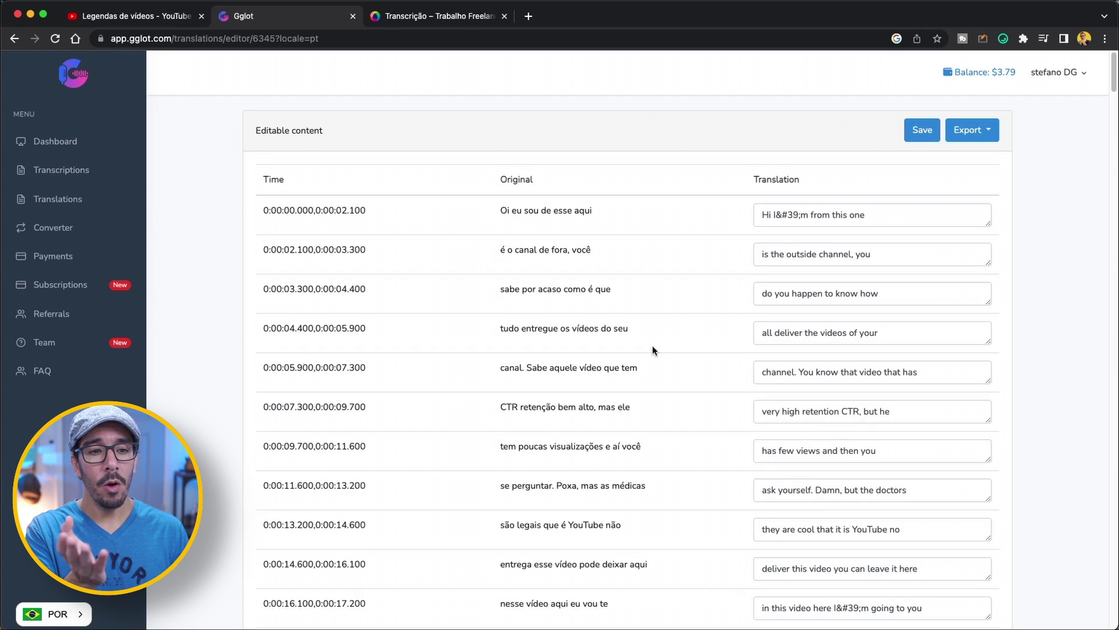
pyautogui.scroll(-5, 680, 446)
pyautogui.scroll(-8, 679, 450)
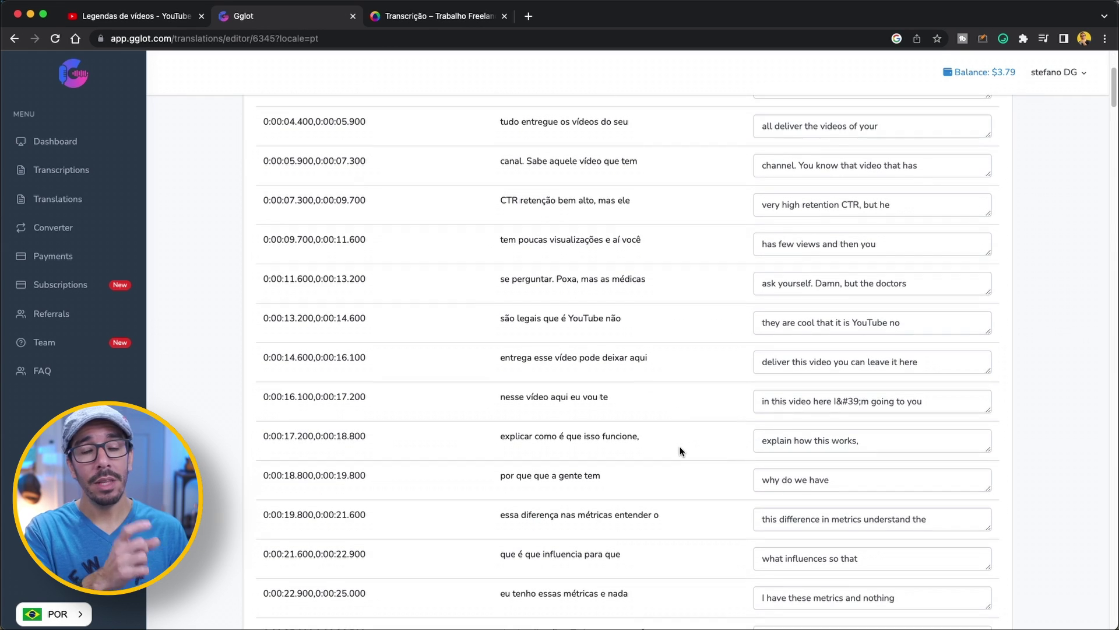
pyautogui.scroll(-20, 680, 450)
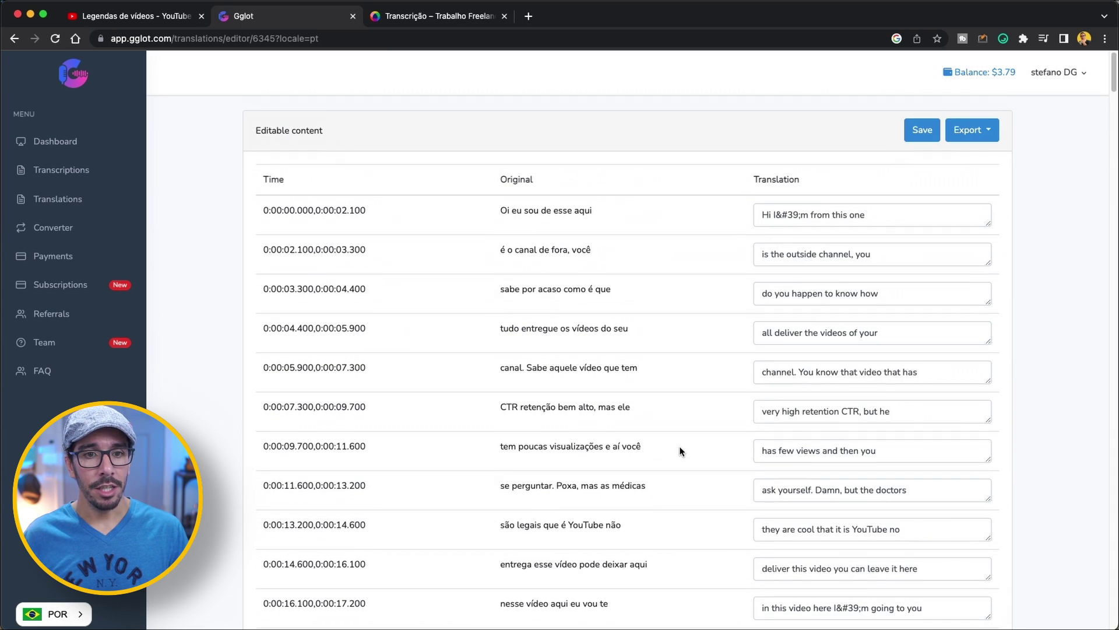
pyautogui.click(991, 130)
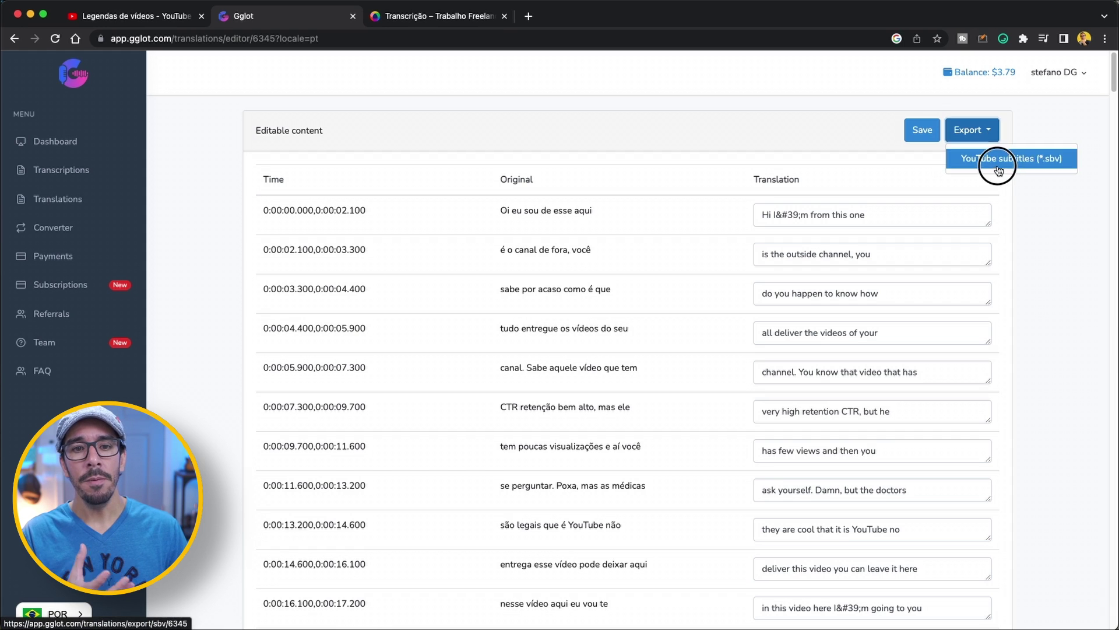
pyautogui.click(997, 161)
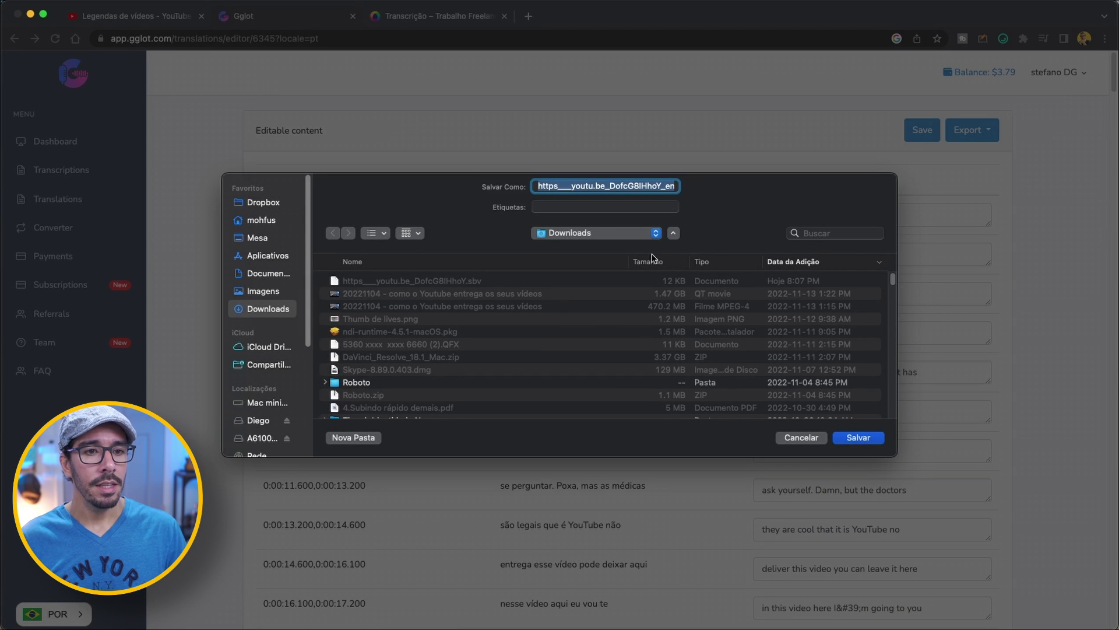
pyautogui.click(859, 438)
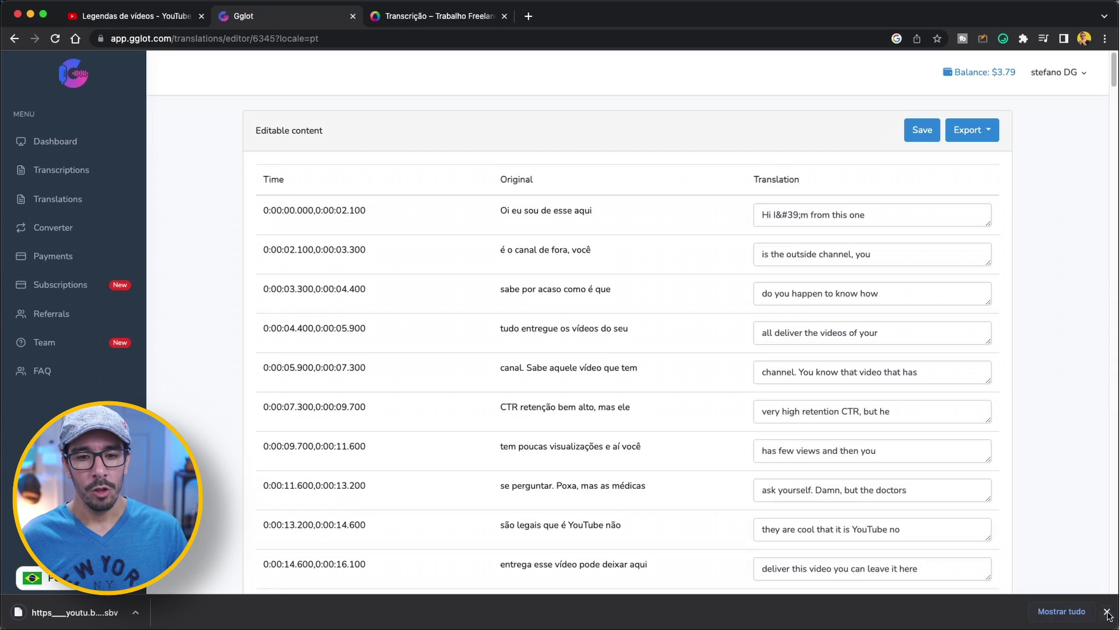
# Switch to YouTube Studio and add Inglês (Estados Unidos) as a subtitle language for the video.
pyautogui.click(150, 13)
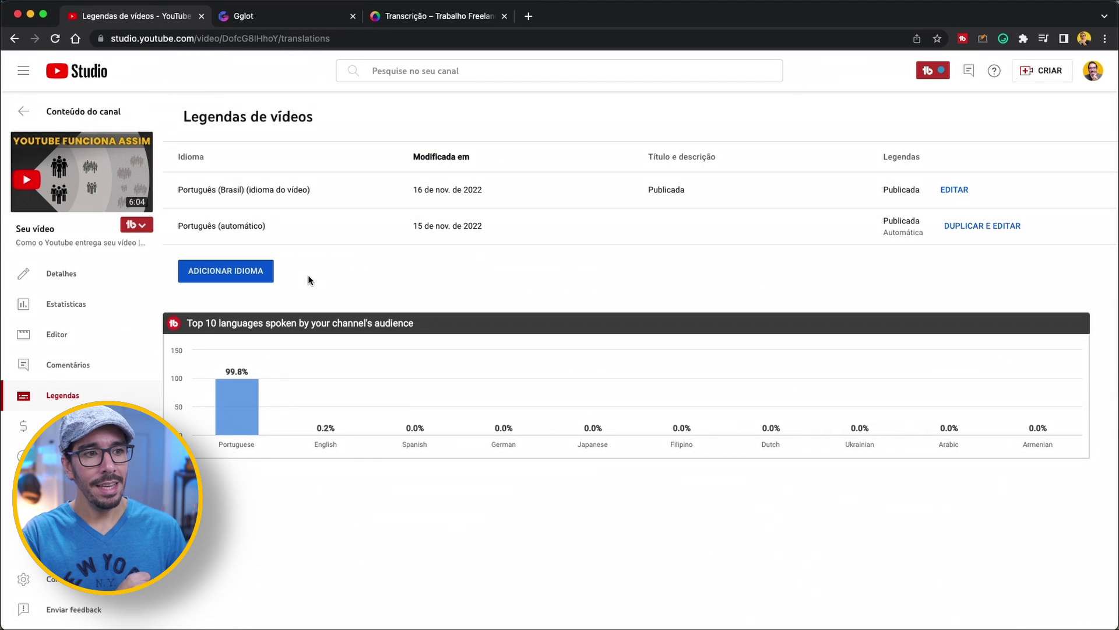
pyautogui.click(230, 278)
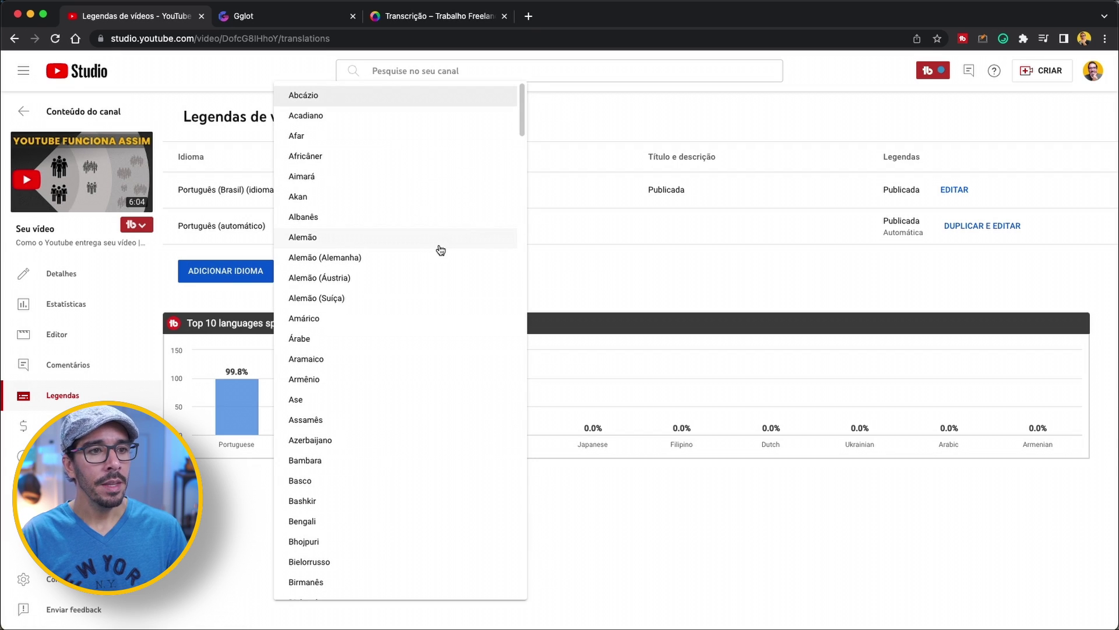
pyautogui.press('i')
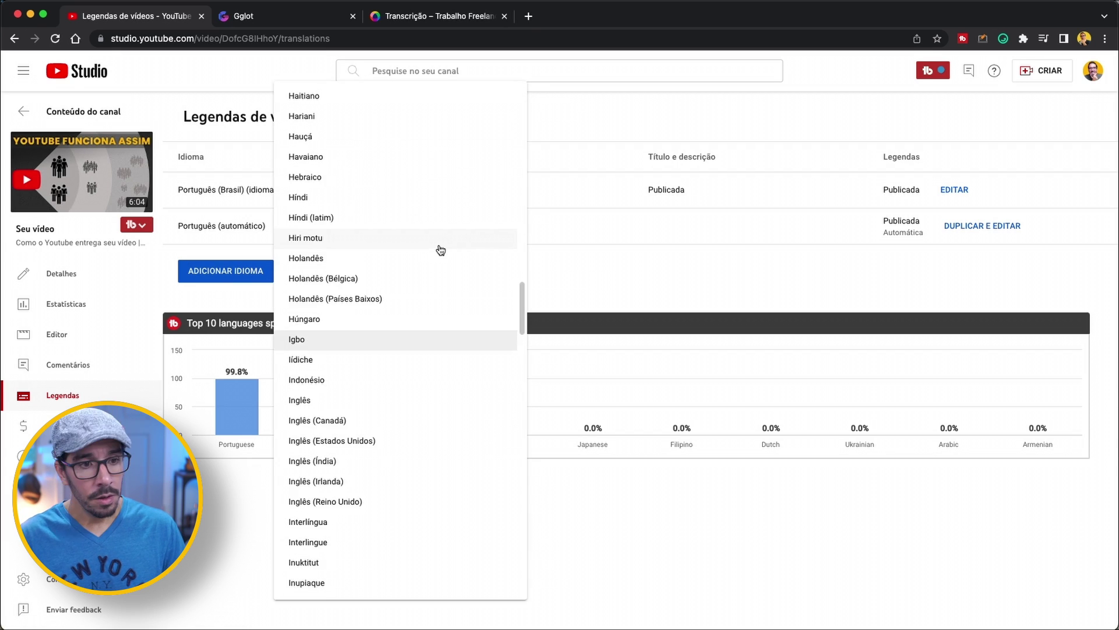
pyautogui.press('n')
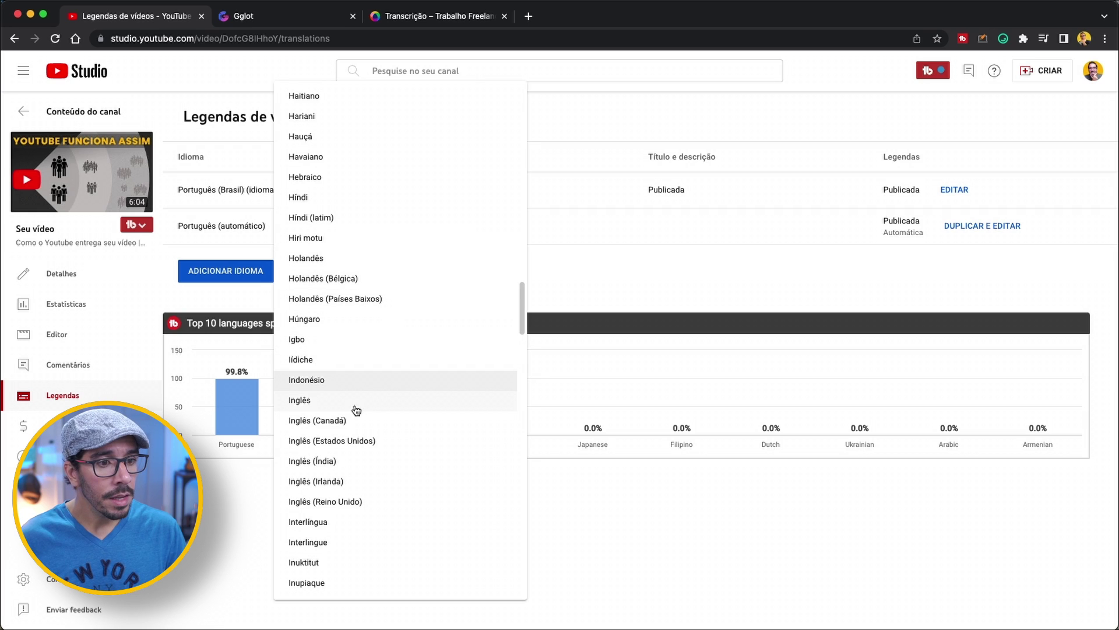
pyautogui.click(349, 442)
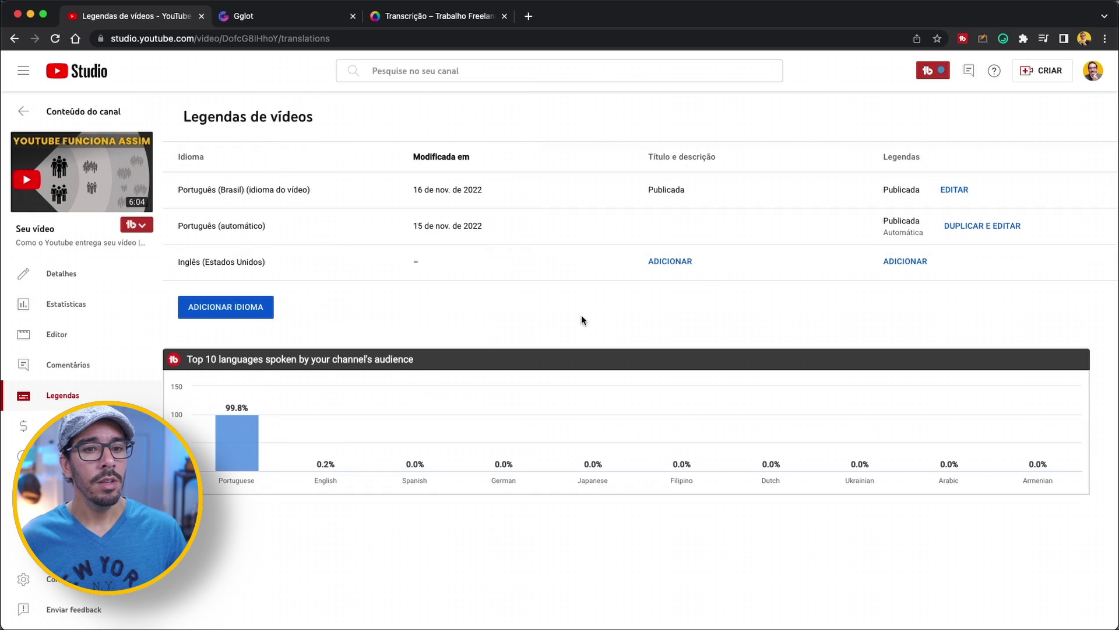
# Upload https___youtu.be_DofcG8IHhoY_en.sbv from Downloads as captions with timing for Inglês (Estados Unidos) and publish them.
pyautogui.click(907, 262)
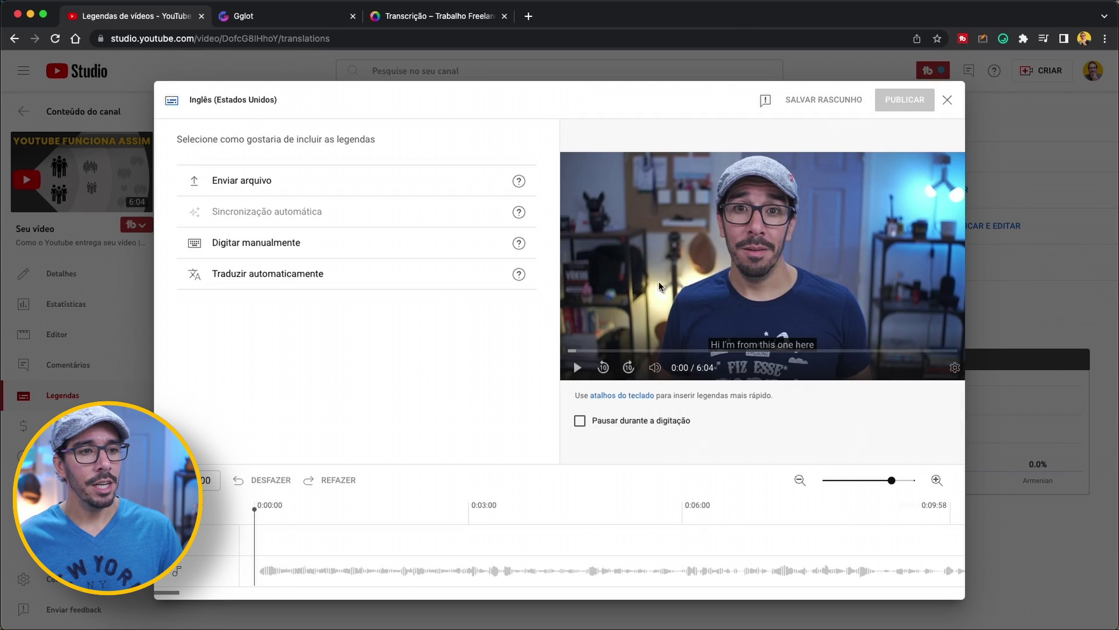
pyautogui.click(369, 183)
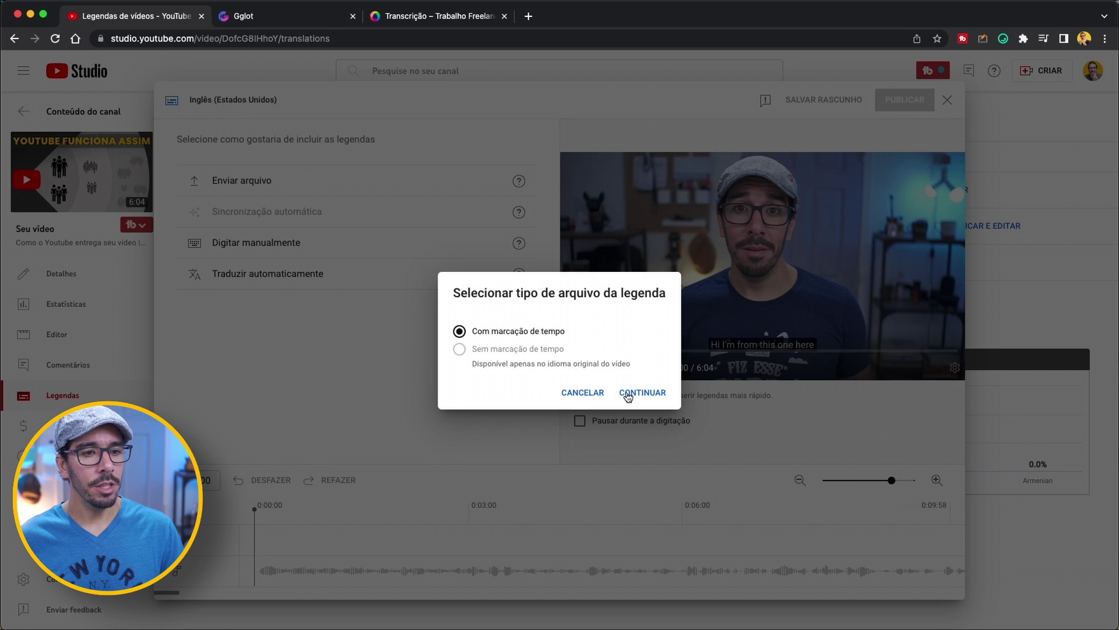
pyautogui.click(657, 396)
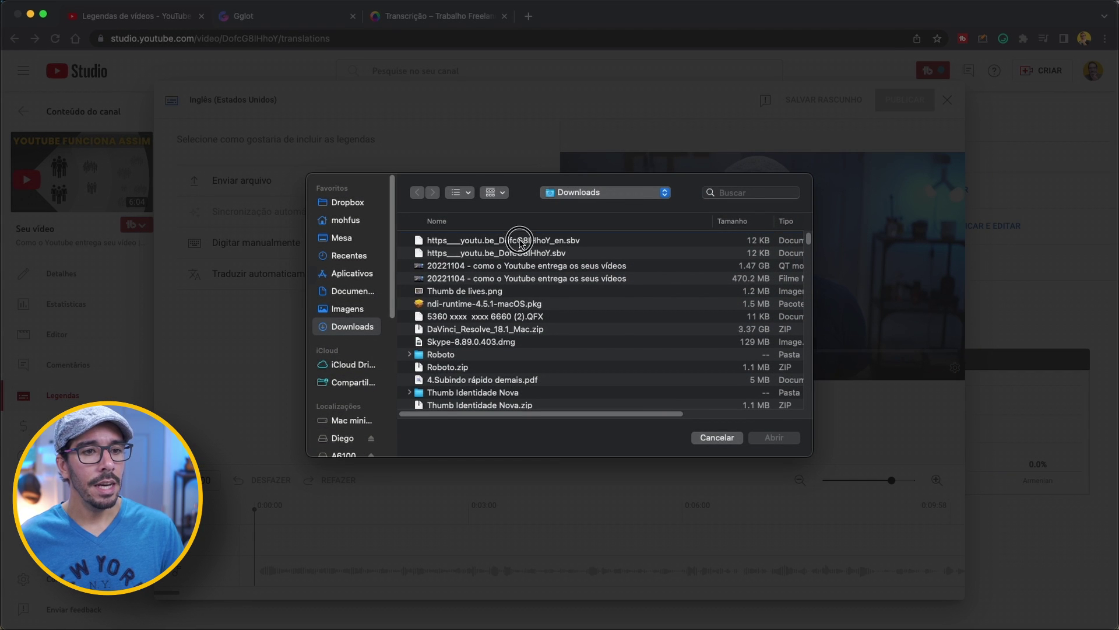
pyautogui.click(515, 239)
pyautogui.click(773, 437)
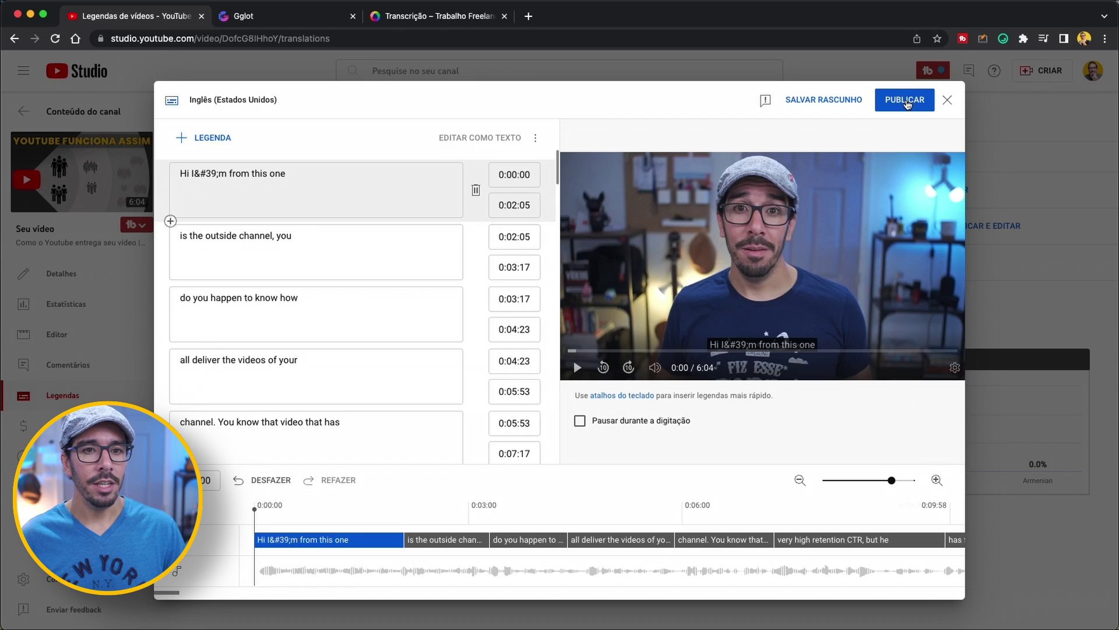
pyautogui.click(906, 101)
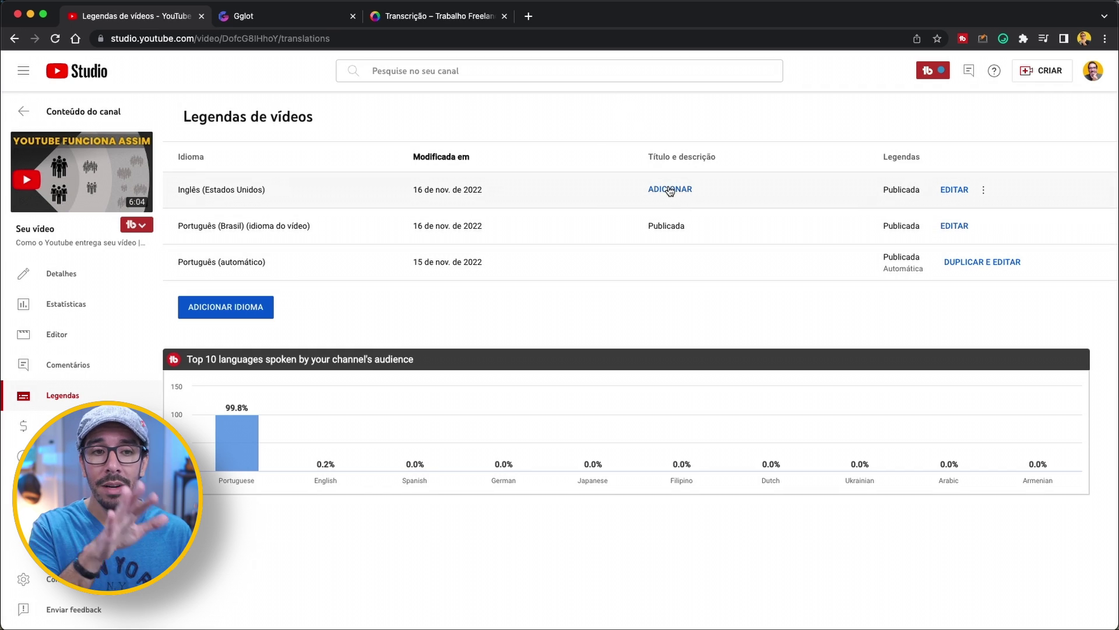
# Switch to Gglot and open the checkout for a 10-dollar deposit to the account balance.
pyautogui.hotkey('ctrl', 'Tab')
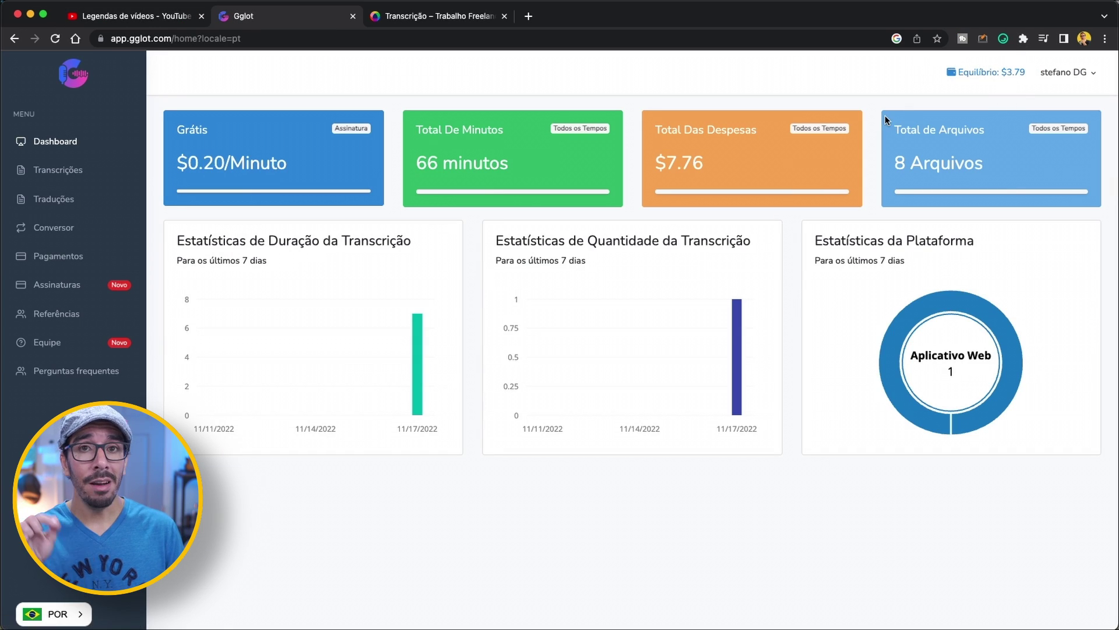
pyautogui.click(44, 261)
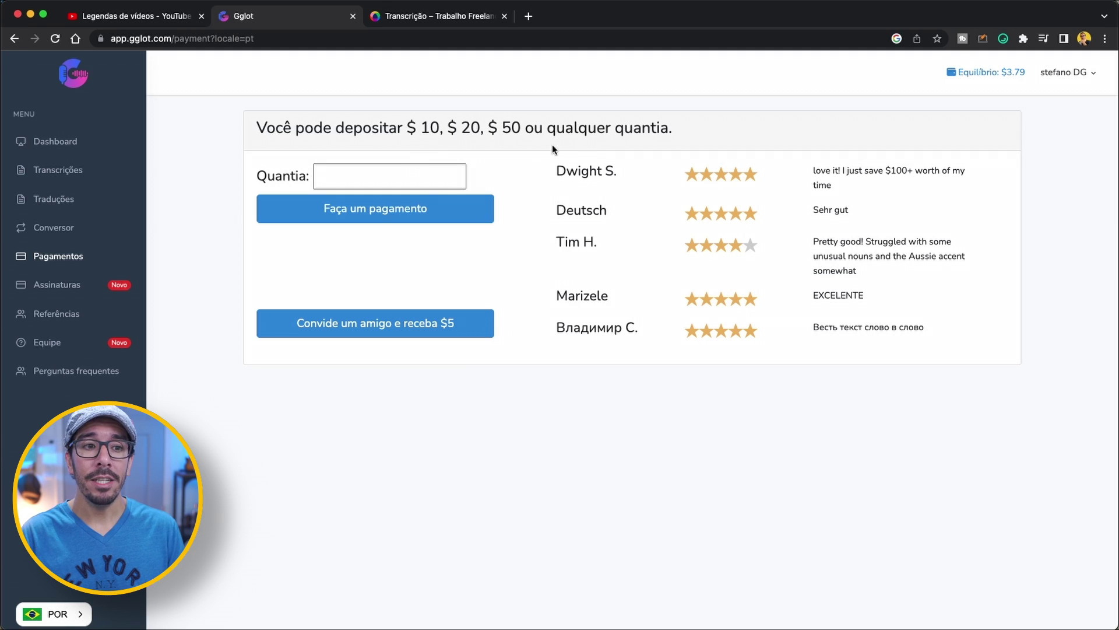
pyautogui.click(436, 178)
pyautogui.write('10')
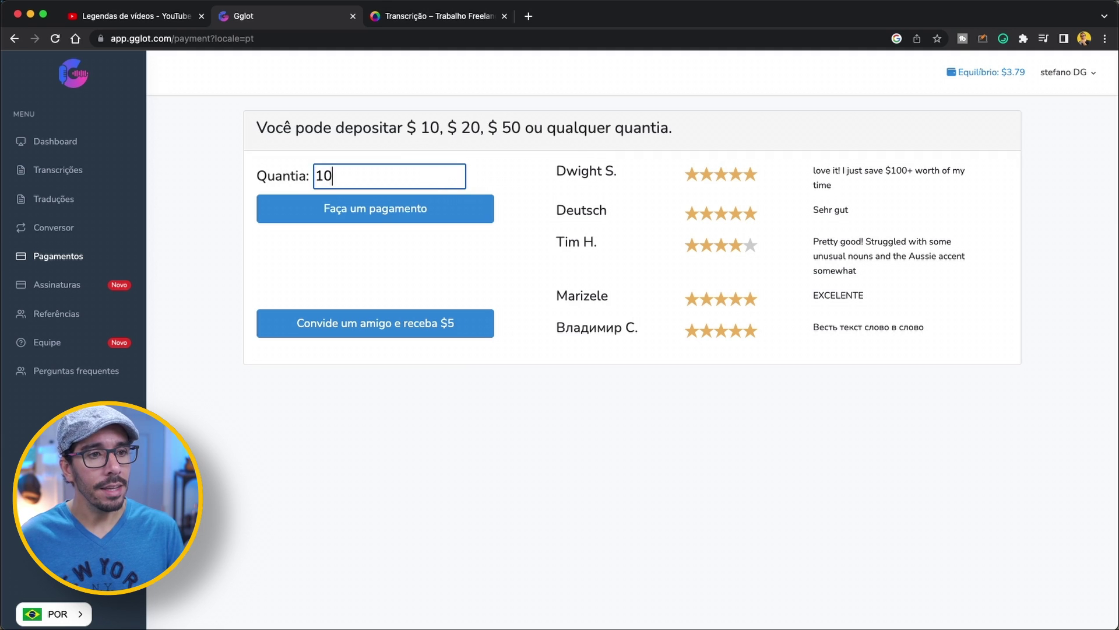
pyautogui.click(419, 225)
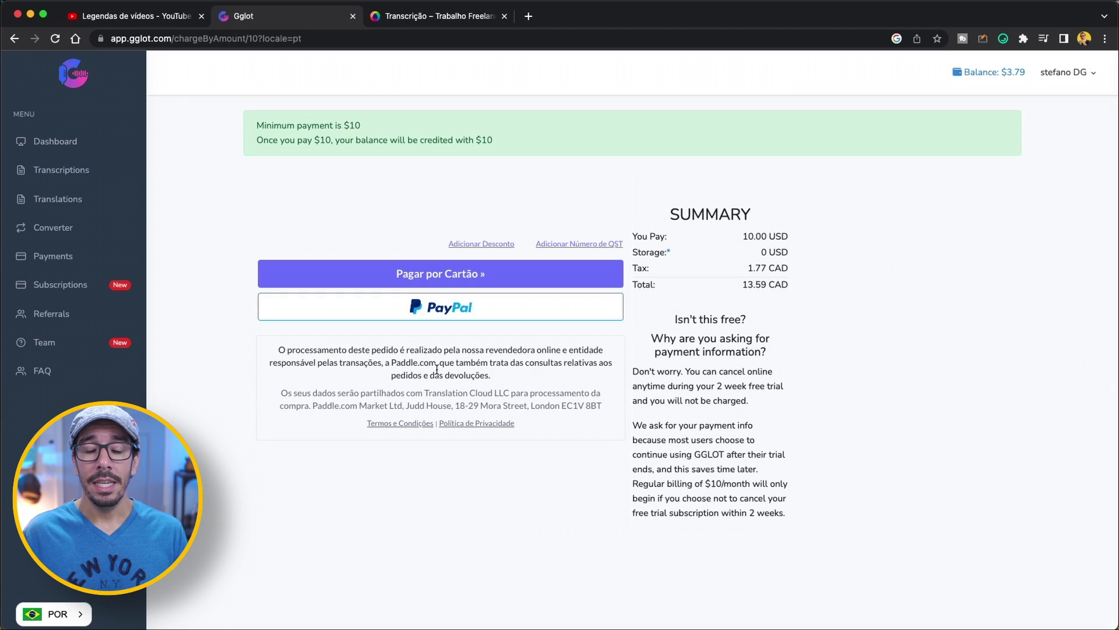